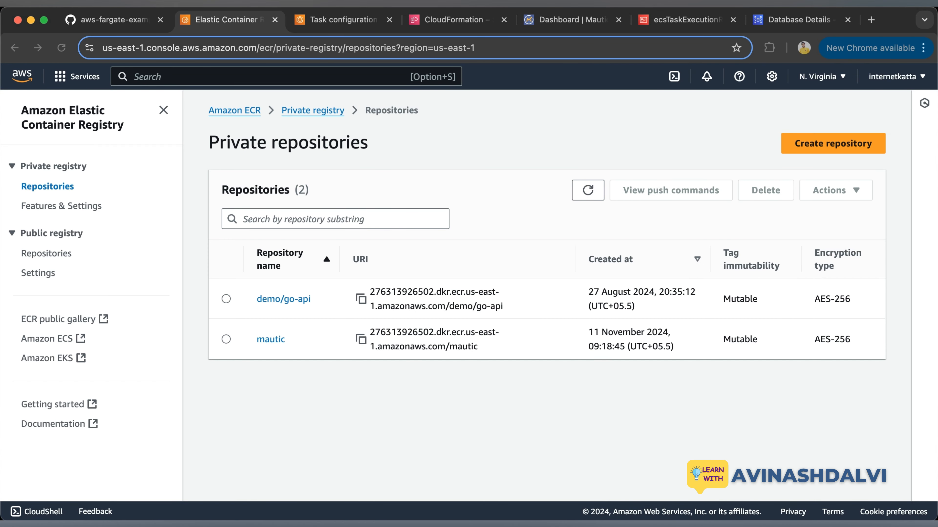
# Review the macOS/Linux push commands for the private mautic repository, including Docker authentication, build, tag and push, then close them
pyautogui.click(270, 339)
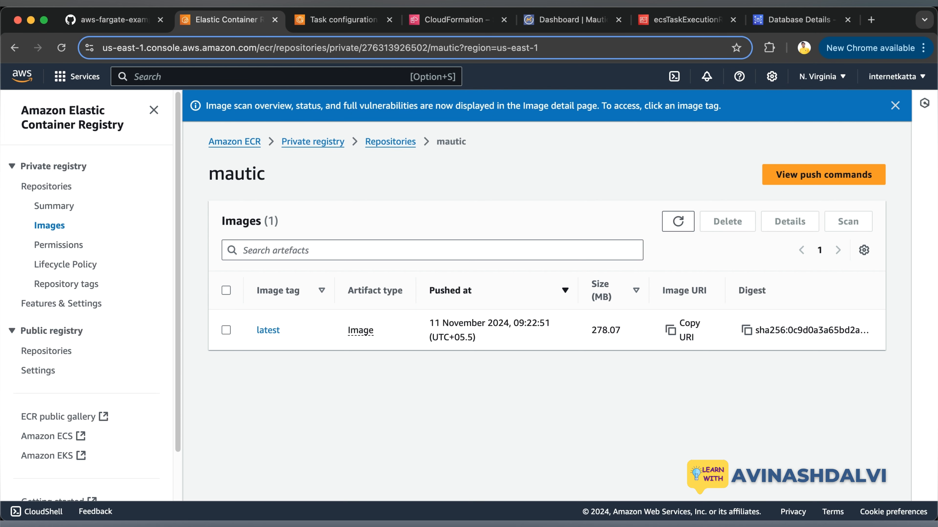
pyautogui.click(823, 175)
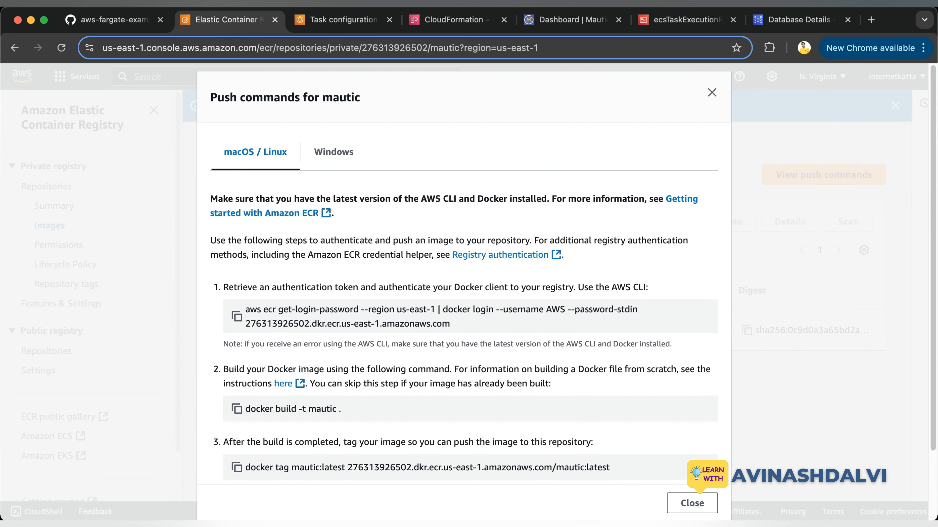
pyautogui.scroll(-3, 464, 295)
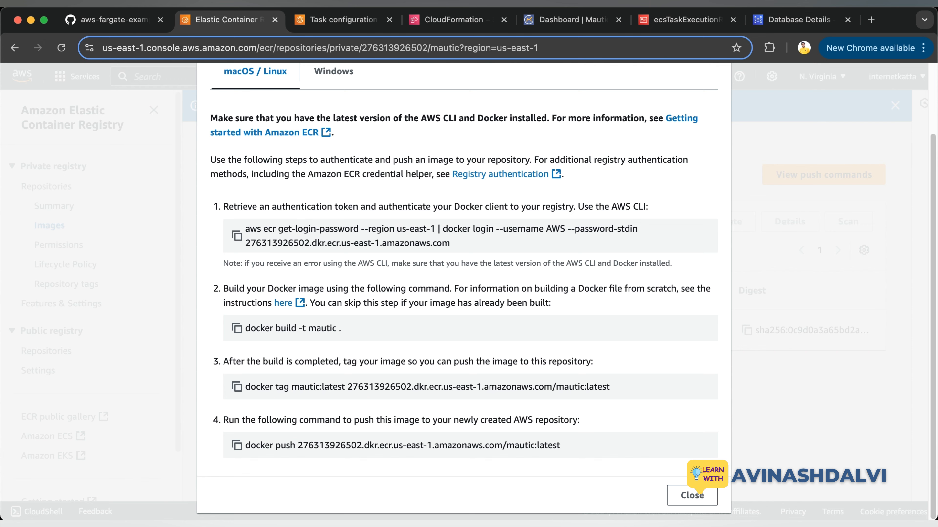
pyautogui.scroll(3, 463, 296)
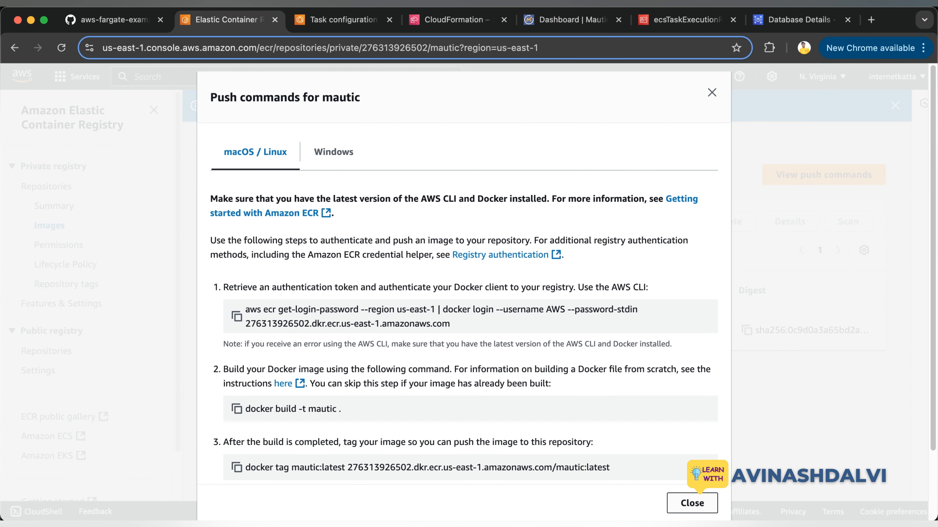
pyautogui.click(692, 503)
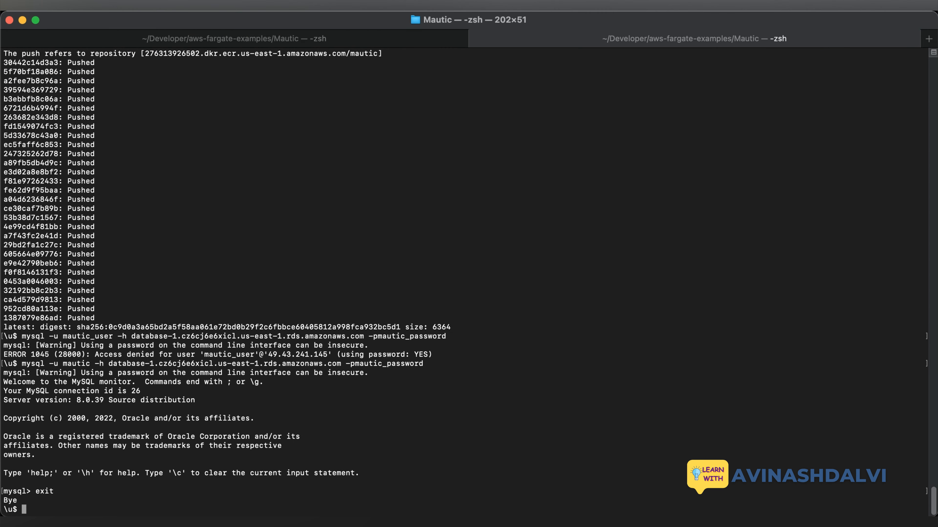
# Switch to Terminal, clear the output and connect to the database-1 RDS MySQL server as mautic with the account password
pyautogui.write('clear')
pyautogui.press('Return')
pyautogui.press('Up')
pyautogui.press('Up')
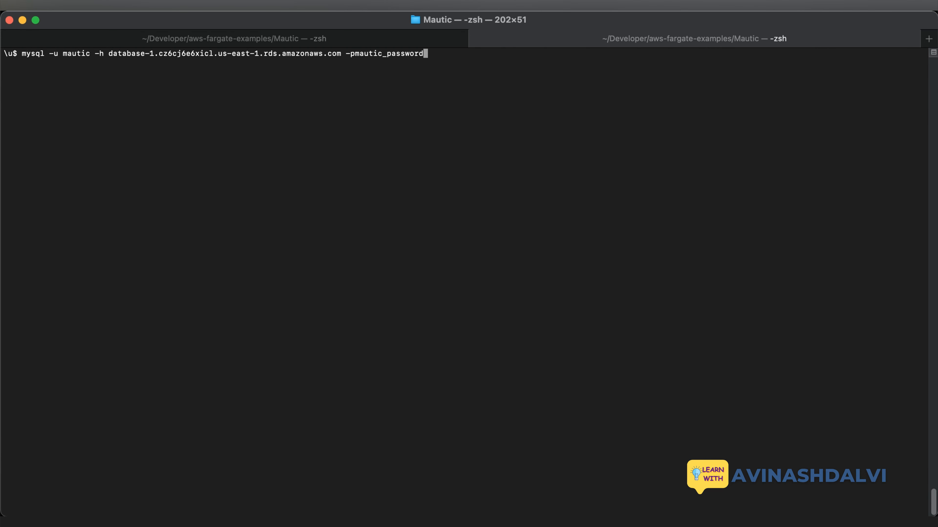
pyautogui.press('Return')
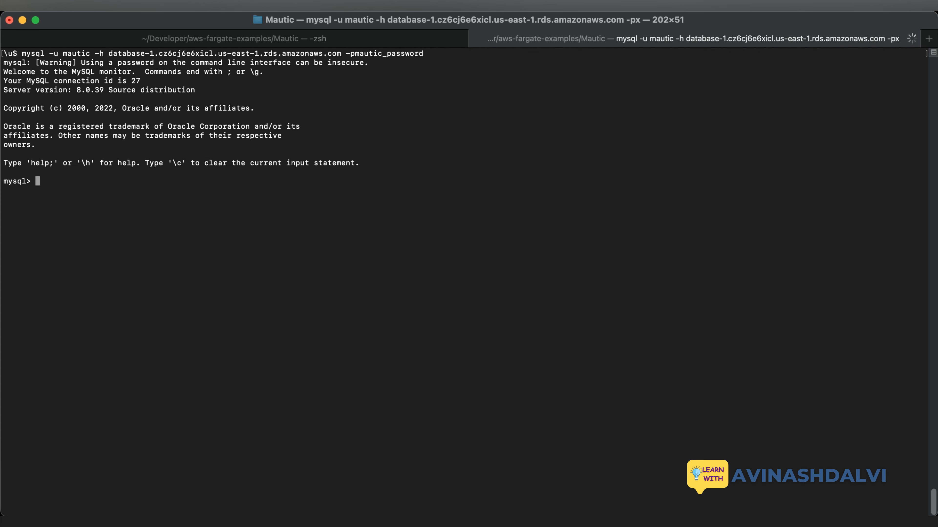
# List the existing databases on the MySQL server and create a database named mautic
pyautogui.write('show databases;')
pyautogui.press('Return')
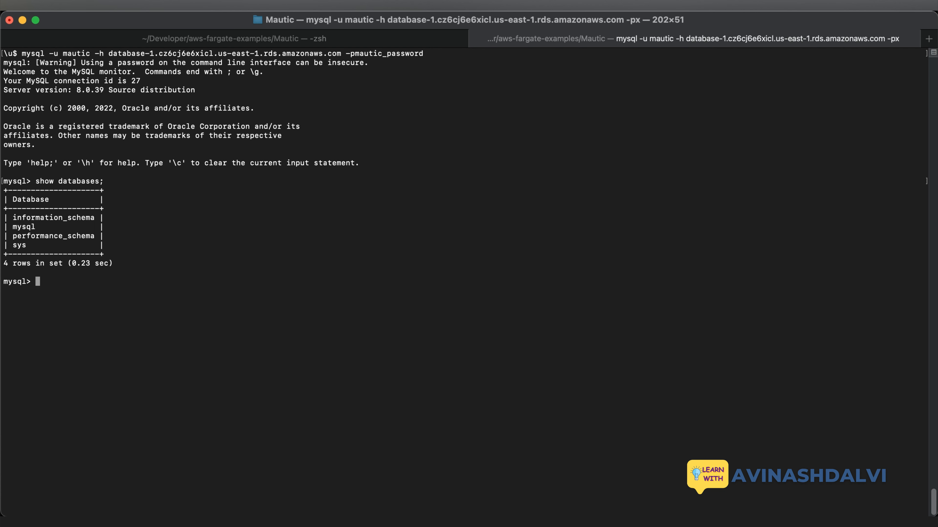
pyautogui.write('create database mautic;')
pyautogui.press('Return')
# List the MySQL databases again to check the mautic database, and exit the MySQL client
pyautogui.write('show d')
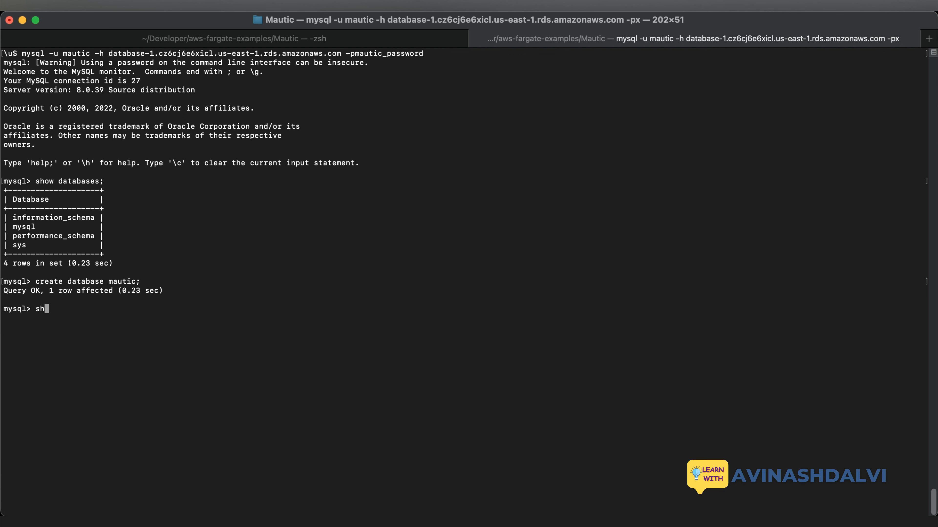
pyautogui.press('BackSpace')
pyautogui.press('BackSpace')
pyautogui.press('BackSpace')
pyautogui.press('BackSpace')
pyautogui.press('BackSpace')
pyautogui.press('BackSpace')
pyautogui.press('Up')
pyautogui.press('Up')
pyautogui.press('Return')
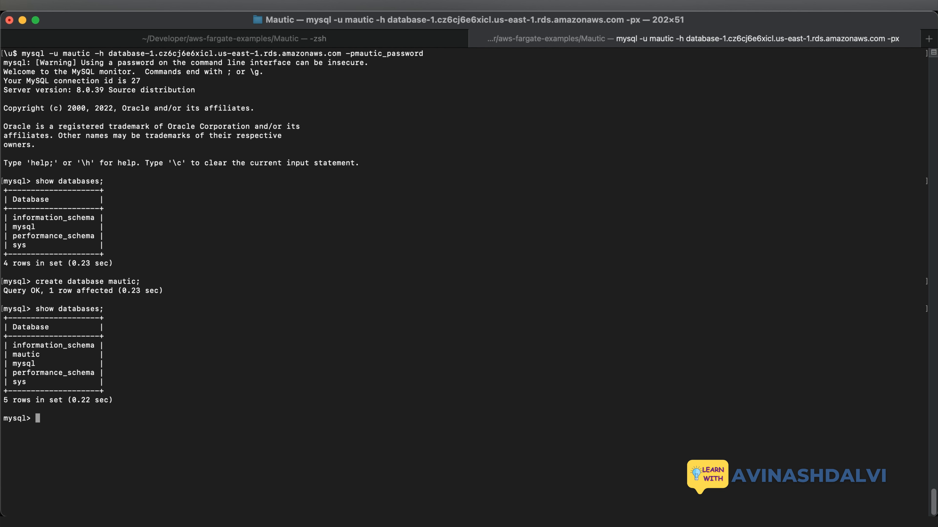
pyautogui.write('exit')
pyautogui.press('Return')
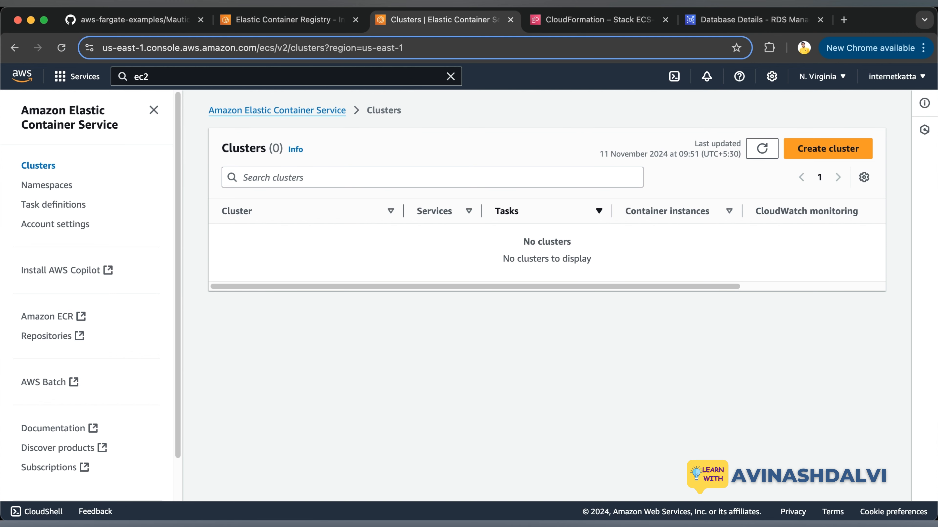
# In the Amazon ECS console in the browser, start a new cluster and name it mautic-yt-cluster
pyautogui.click(828, 148)
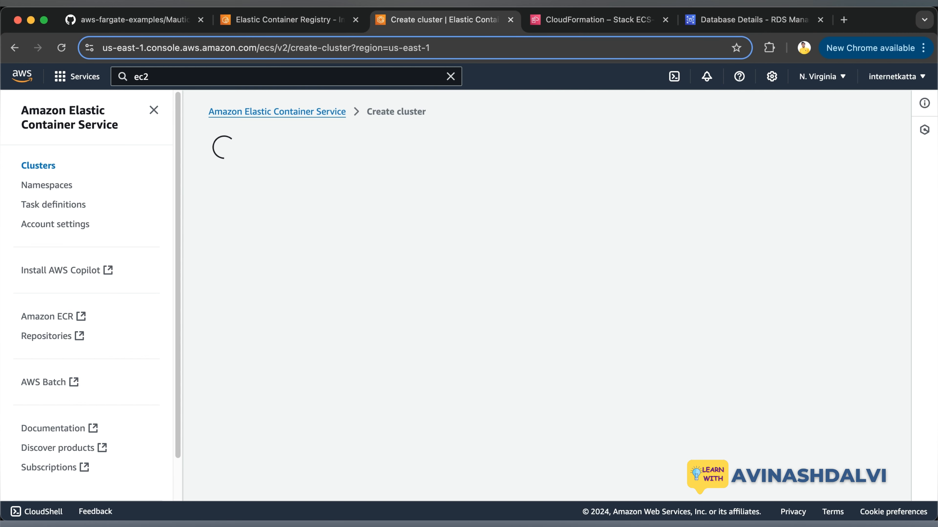
pyautogui.press('Down')
pyautogui.press('Down')
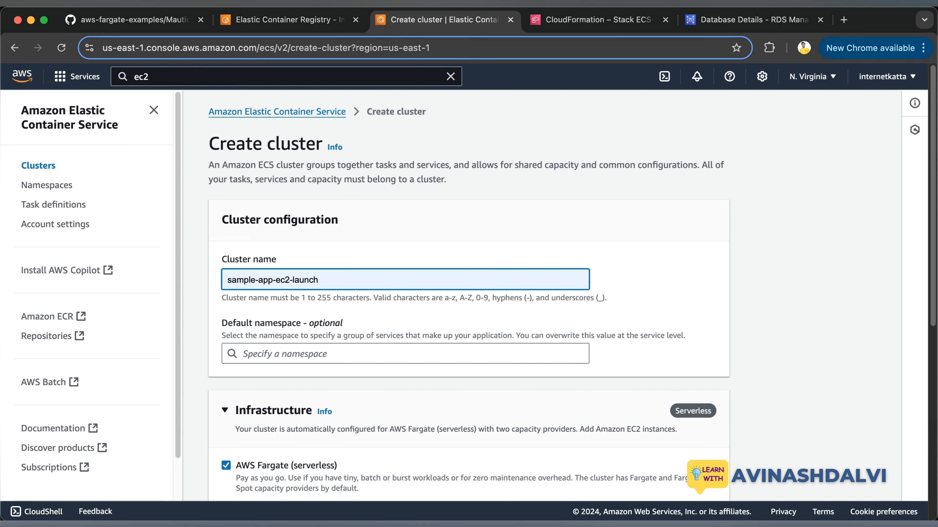
pyautogui.press('Return')
pyautogui.doubleClick(273, 280)
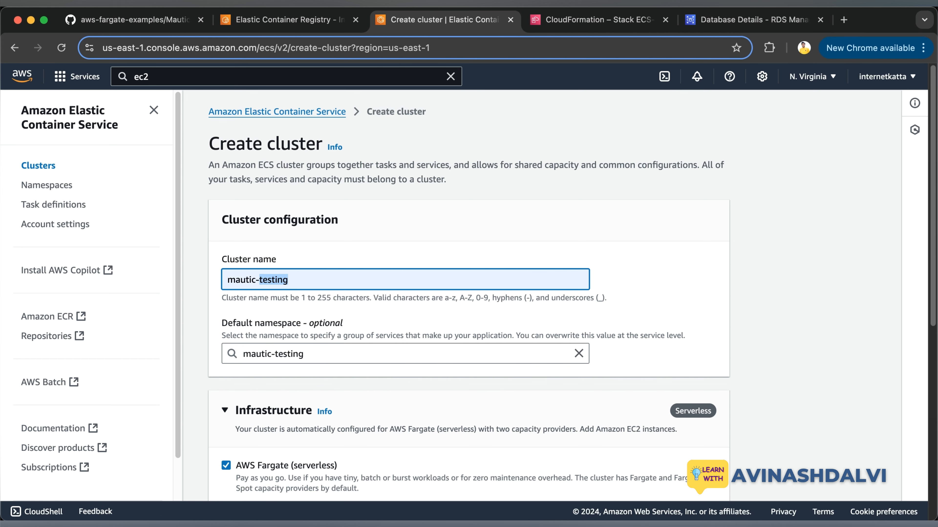
pyautogui.write('yt')
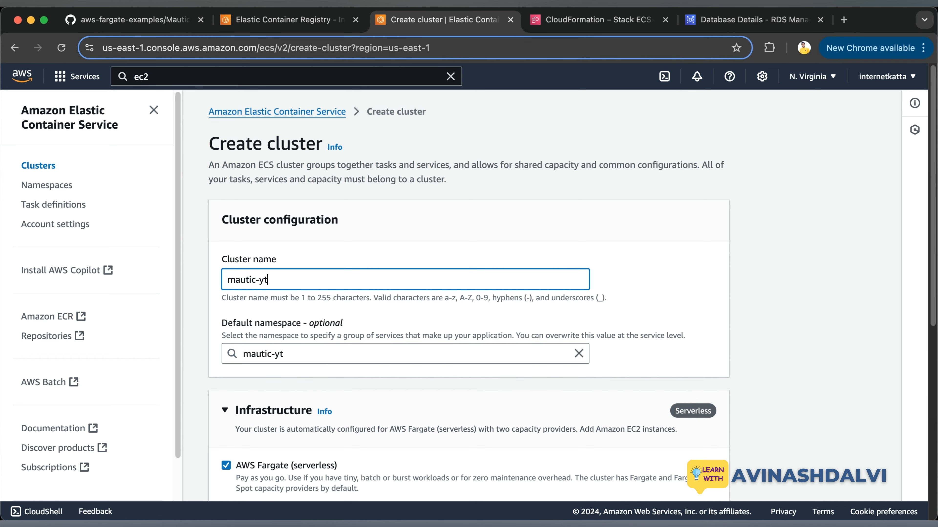
pyautogui.write('-cluster')
# Keep AWS Fargate (serverless) as the only infrastructure option and create the cluster
pyautogui.scroll(-5, 469, 295)
pyautogui.scroll(-1, 469, 295)
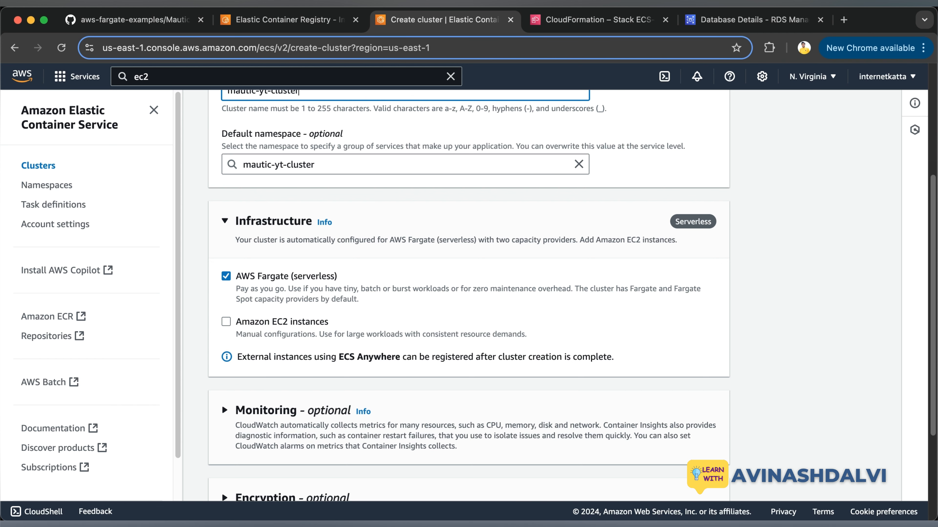
pyautogui.scroll(-5, 221, 414)
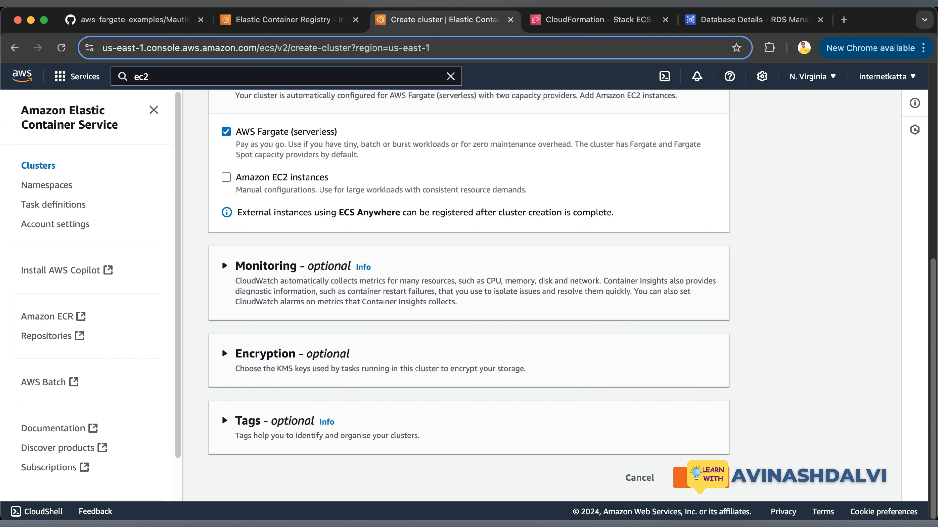
pyautogui.click(682, 477)
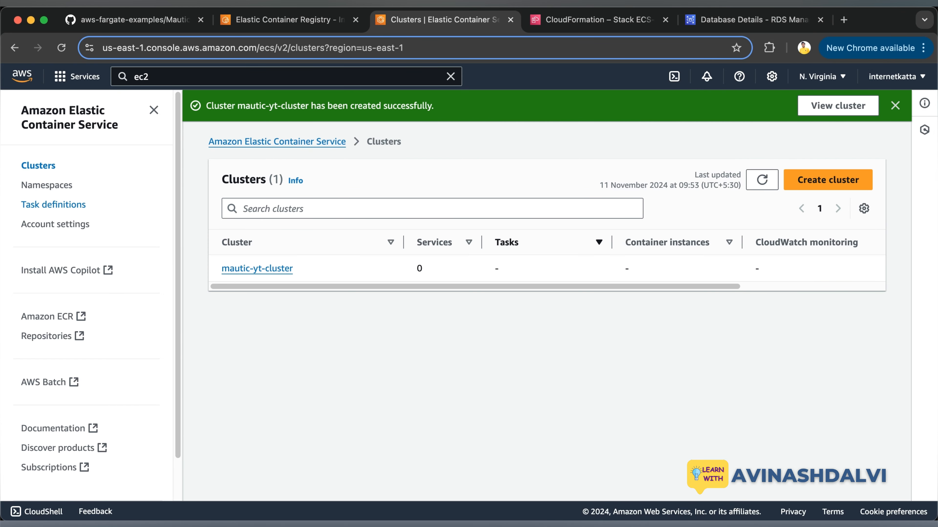
# Start a new ECS task definition and set its family name to mautic-yt-video
pyautogui.click(53, 204)
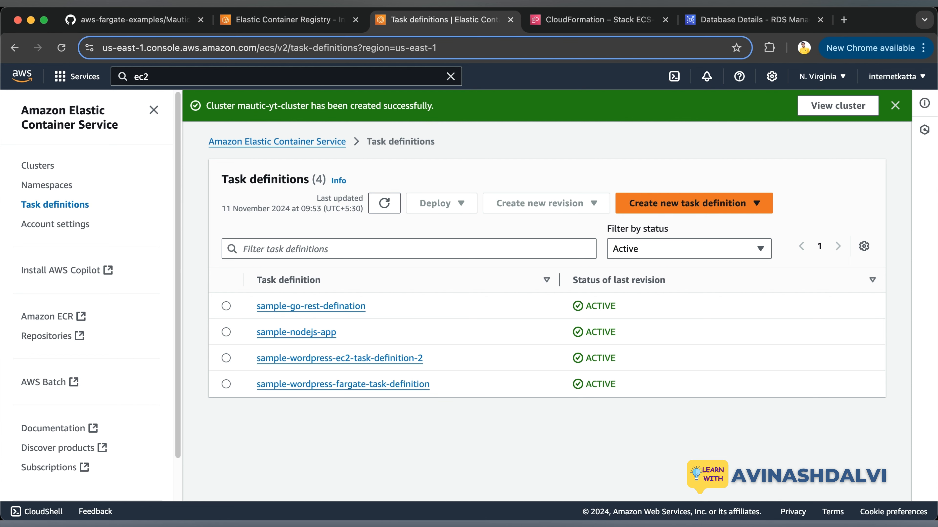
pyautogui.click(687, 203)
pyautogui.click(682, 224)
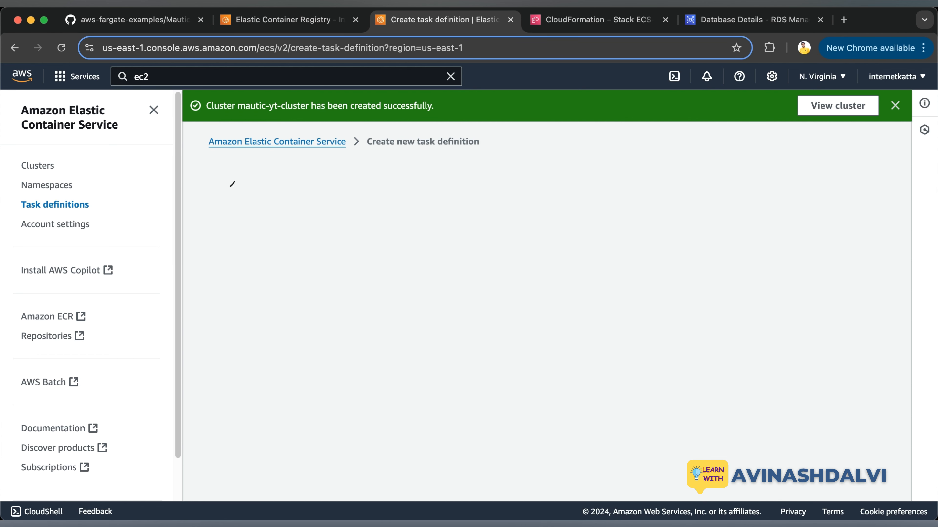
pyautogui.click(460, 289)
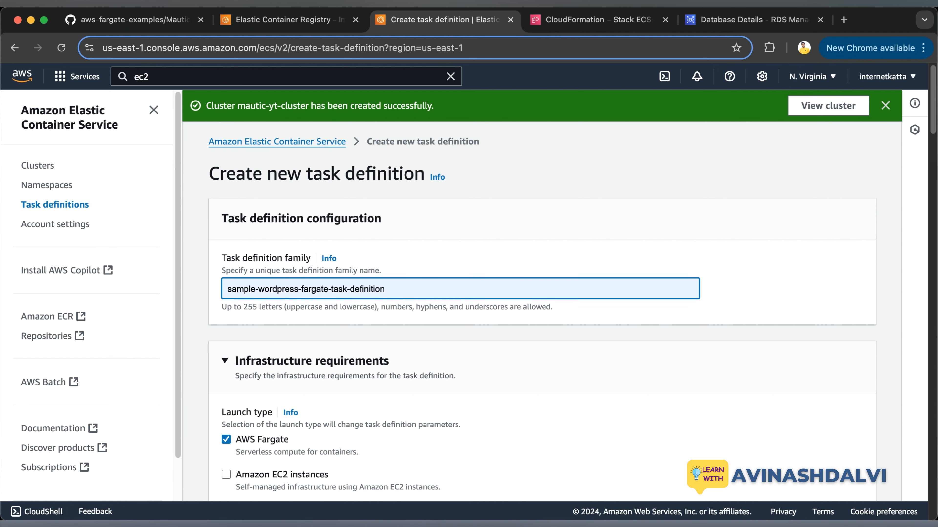
pyautogui.write('mua')
pyautogui.press('BackSpace')
pyautogui.press('BackSpace')
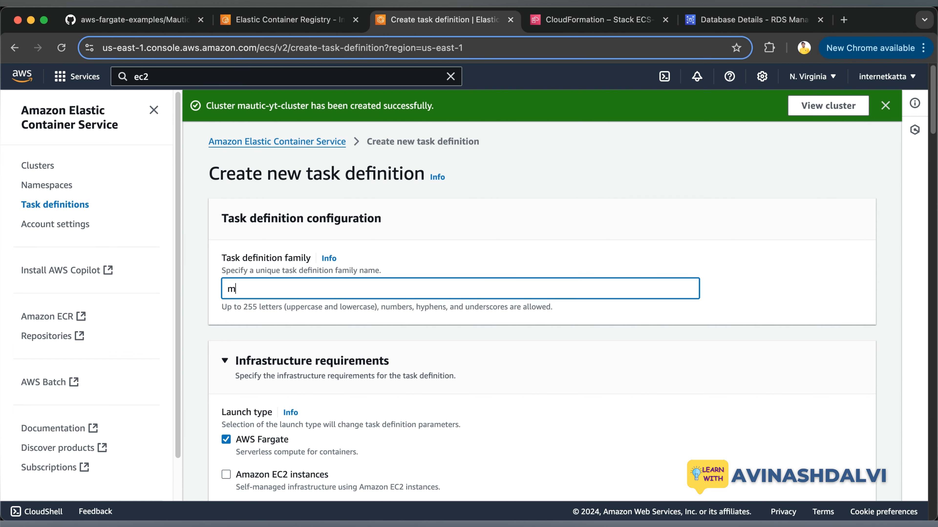
pyautogui.press('Down')
pyautogui.press('Down')
pyautogui.press('Return')
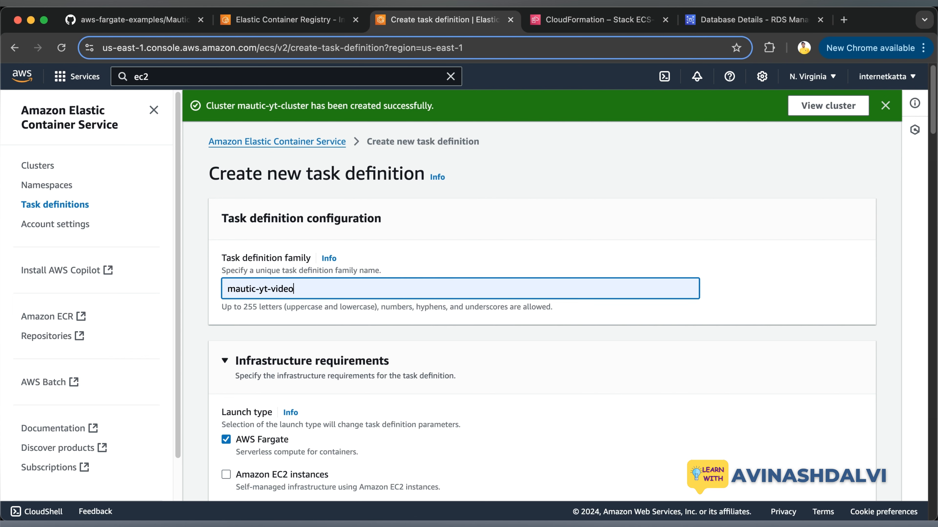
# Keep Linux/X86_64 as the task's operating system/architecture and set the task role to ecsTaskExecutionRole
pyautogui.scroll(-6, 542, 296)
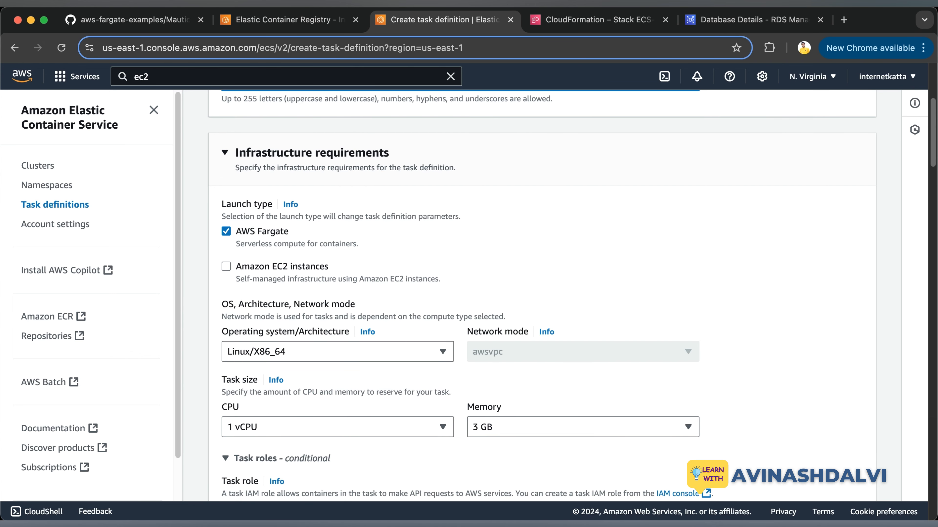
pyautogui.scroll(-4, 542, 295)
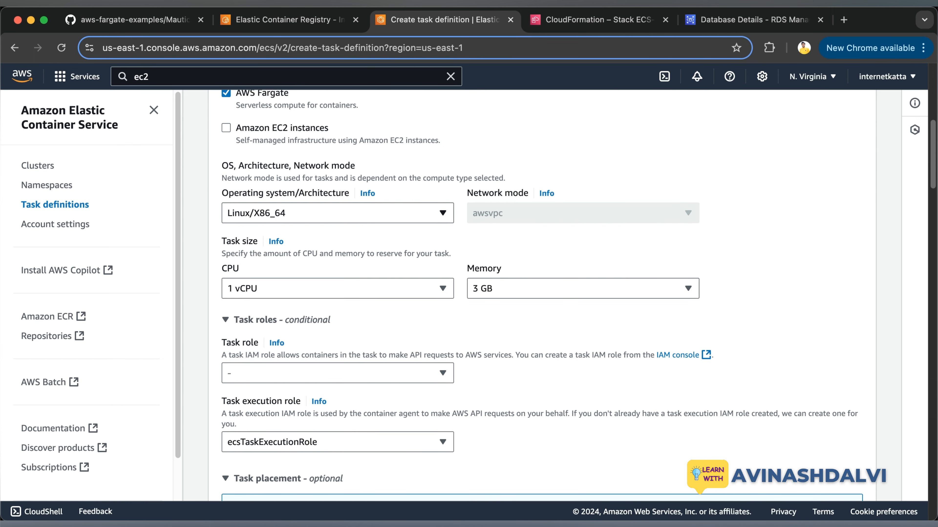
pyautogui.click(338, 213)
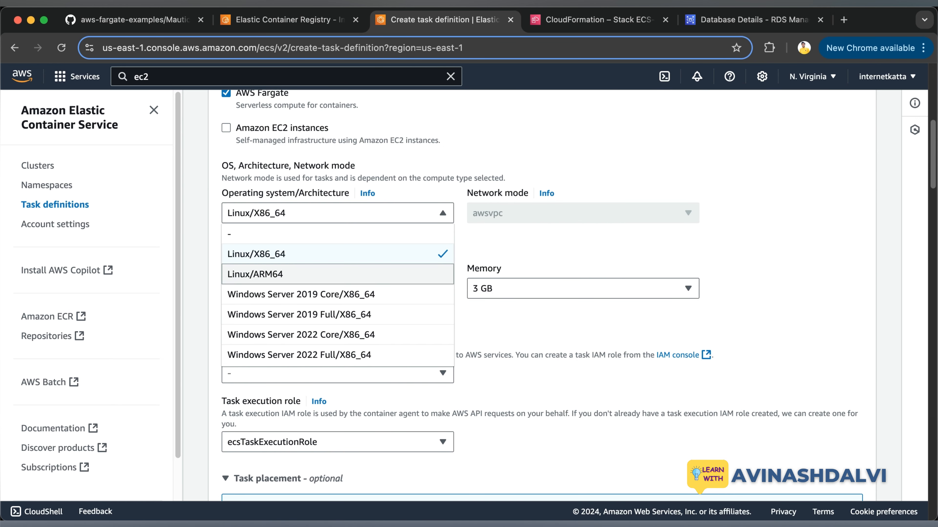
pyautogui.press('Up')
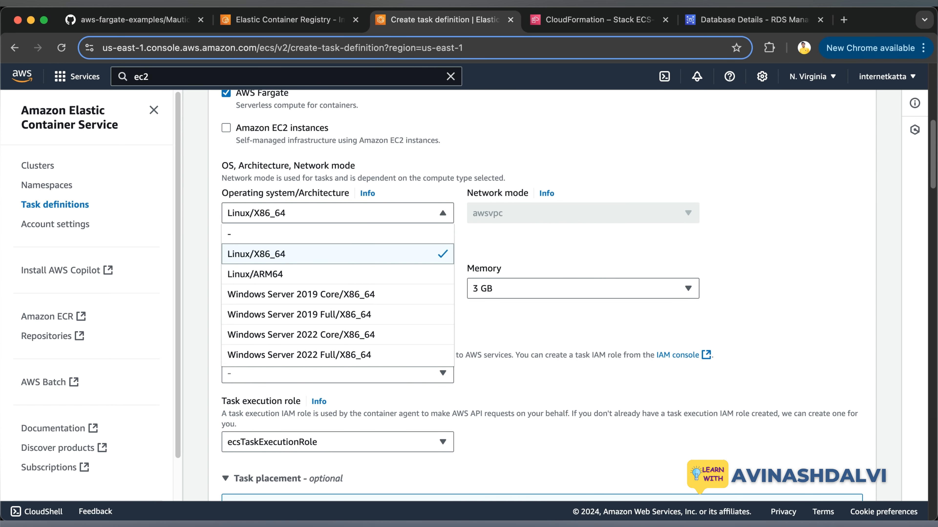
pyautogui.press('Down')
pyautogui.press('Up')
pyautogui.press('Up')
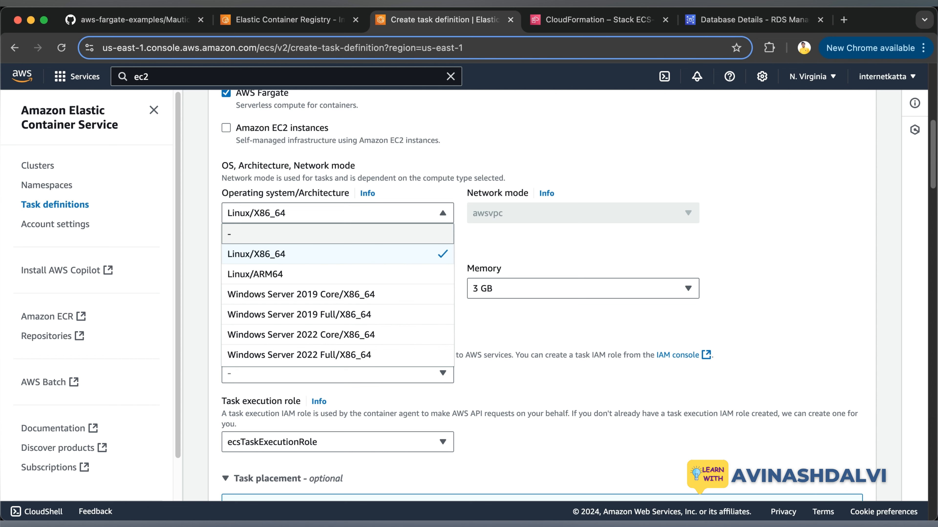
pyautogui.press('Escape')
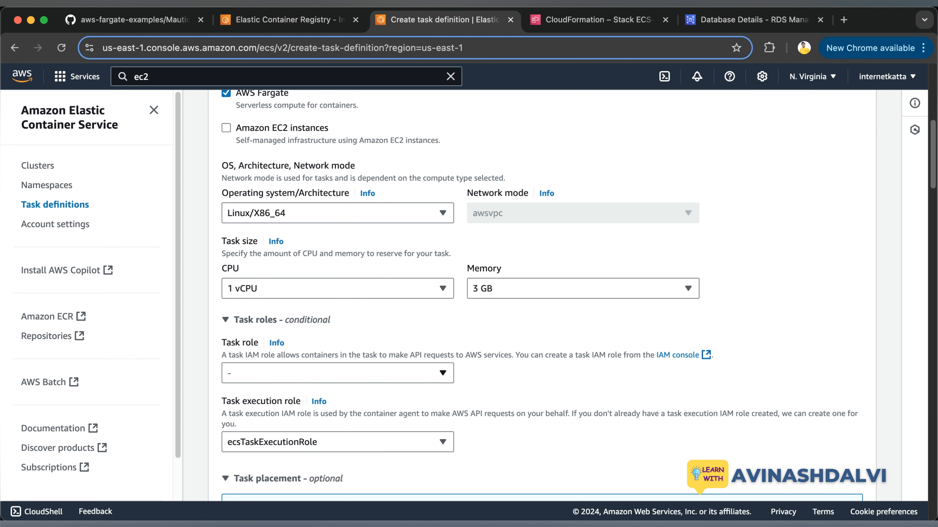
pyautogui.click(337, 373)
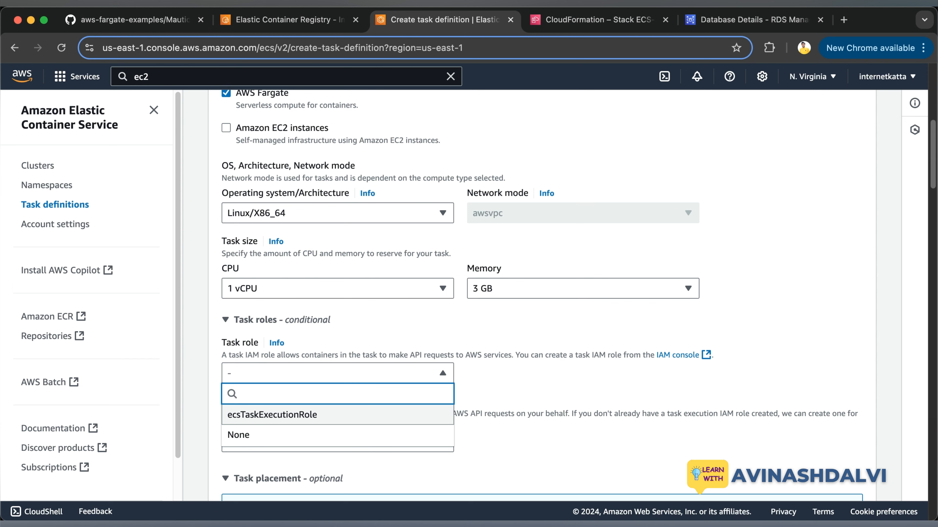
pyautogui.click(272, 414)
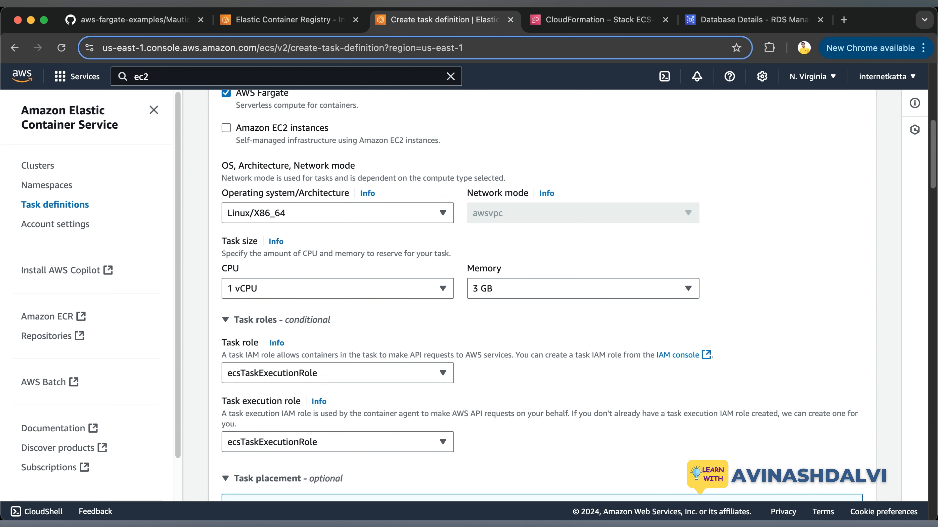
# Search the IAM roles for "ecs" and open ecsTaskExecutionRole to examine its permissions policies
pyautogui.click(678, 355)
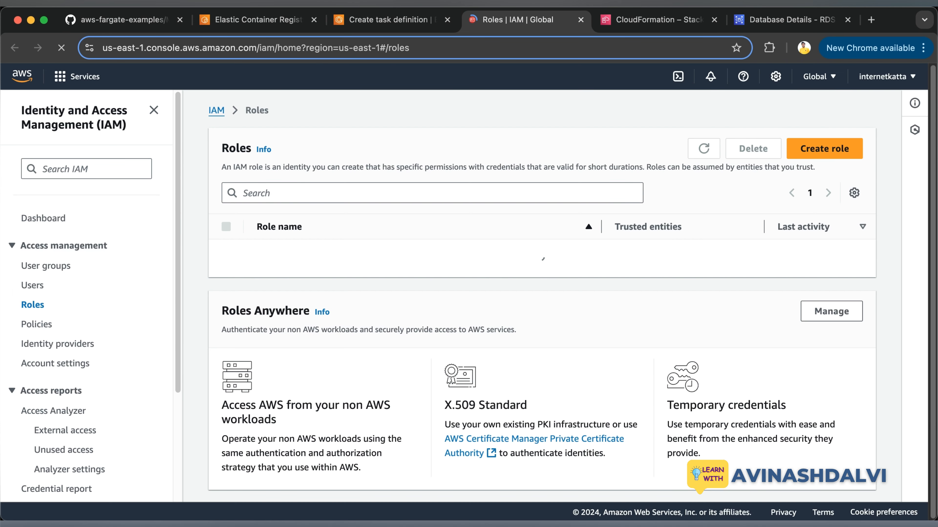
pyautogui.click(332, 192)
pyautogui.write('e')
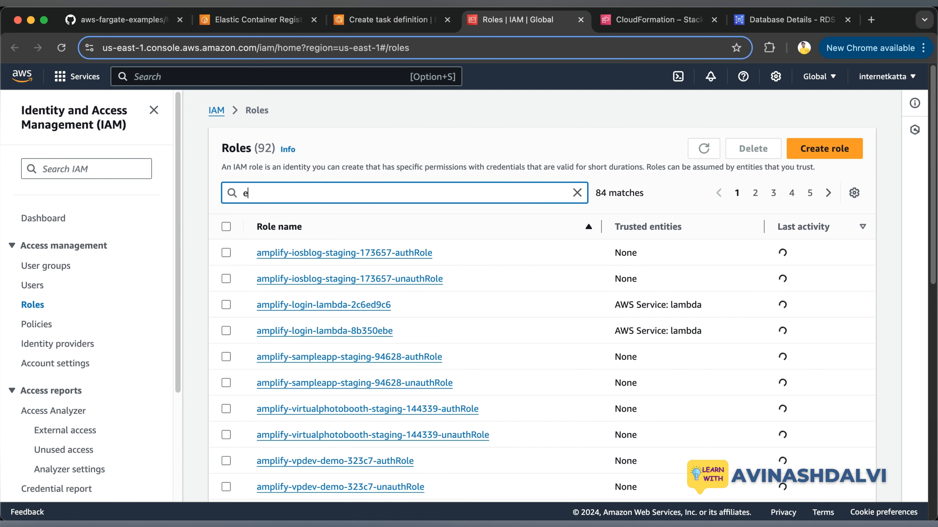
pyautogui.write('cs')
pyautogui.click(287, 305)
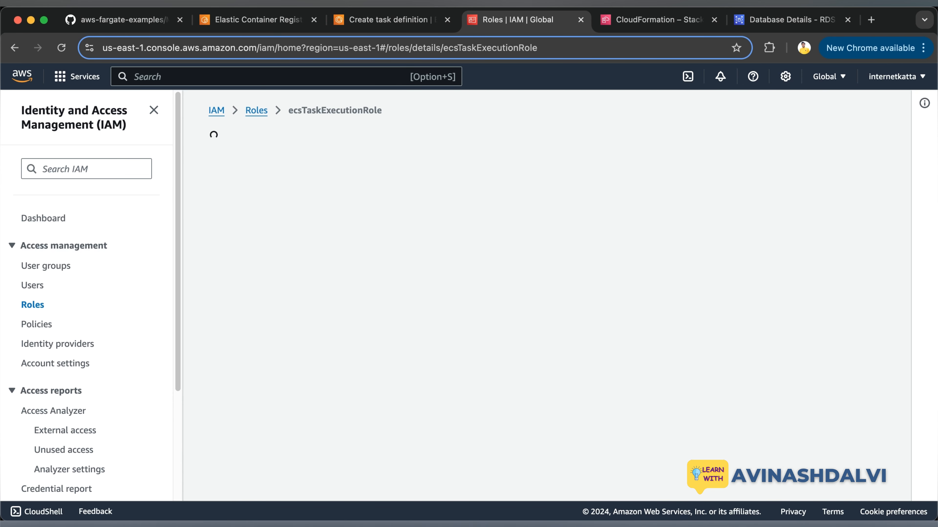
pyautogui.scroll(-4, 542, 295)
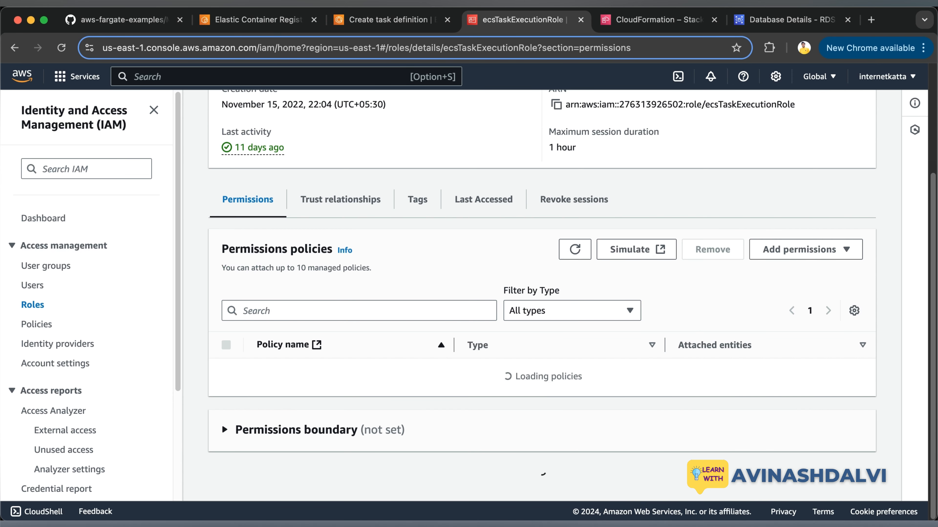
# Widen the policy name column and examine the JSON of AmazonECSTaskExecutionRolePolicy attached to the role
pyautogui.scroll(-4, 542, 295)
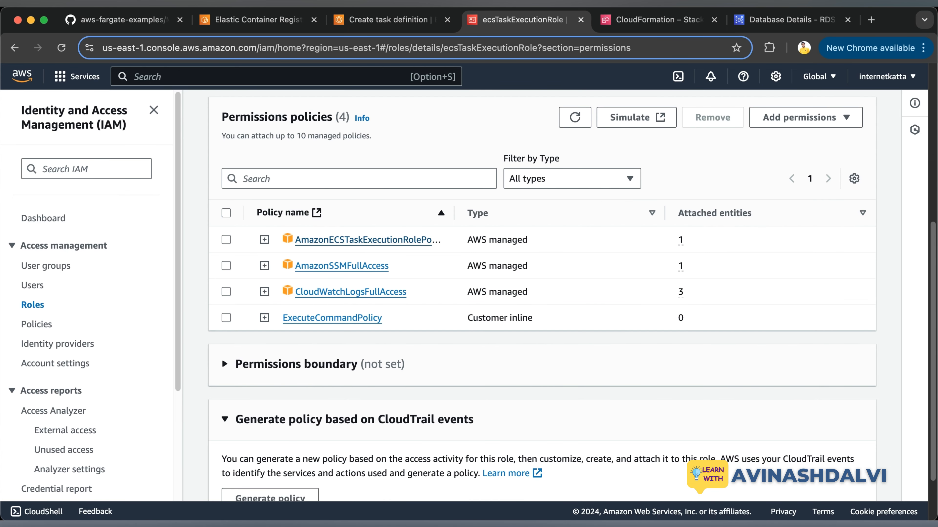
pyautogui.moveTo(454, 214); pyautogui.dragTo(563, 213)
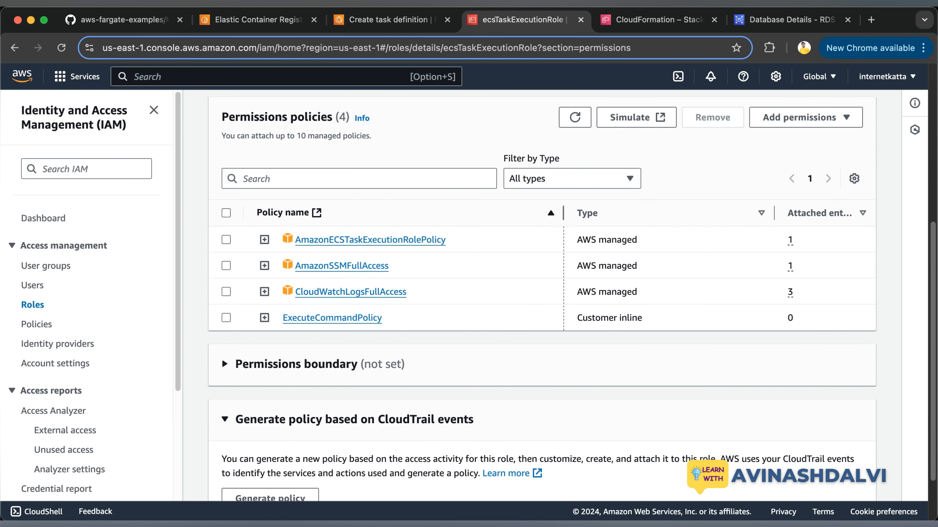
pyautogui.click(264, 240)
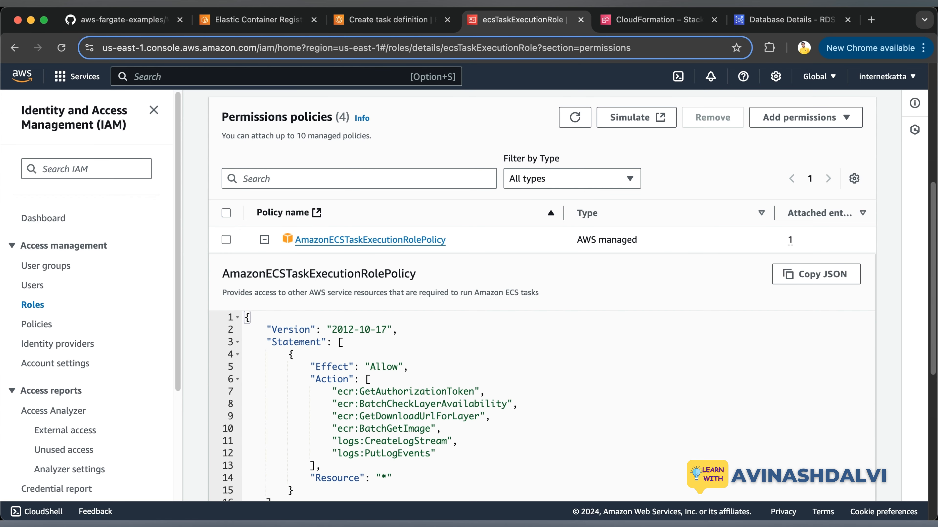
pyautogui.scroll(-2, 572, 296)
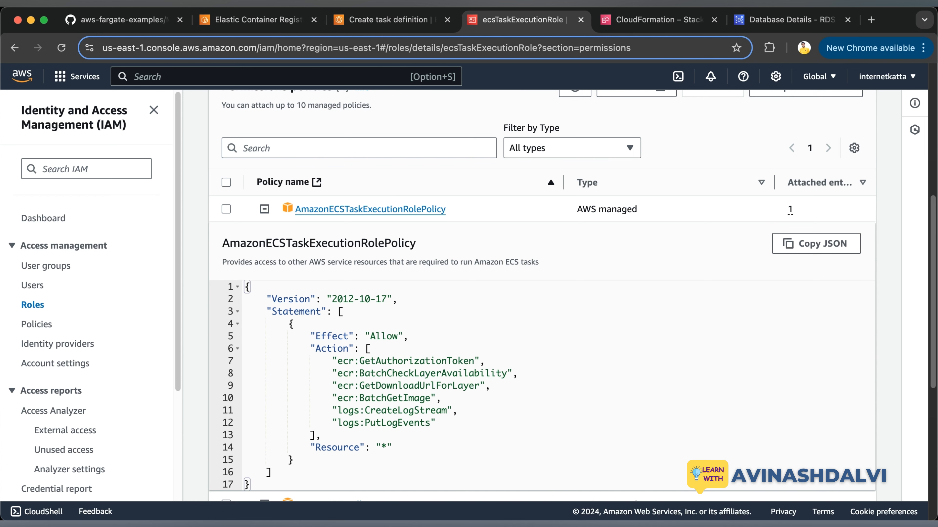
pyautogui.click(264, 209)
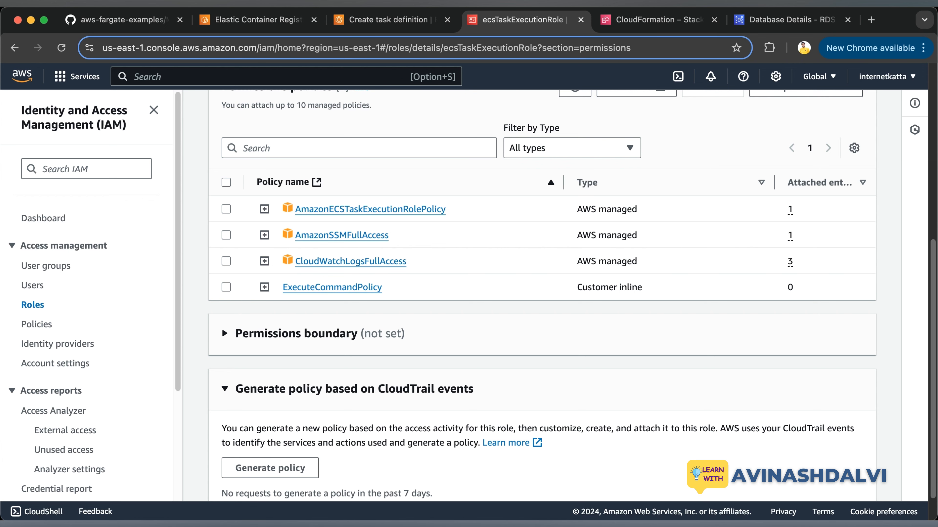
pyautogui.scroll(8, 541, 296)
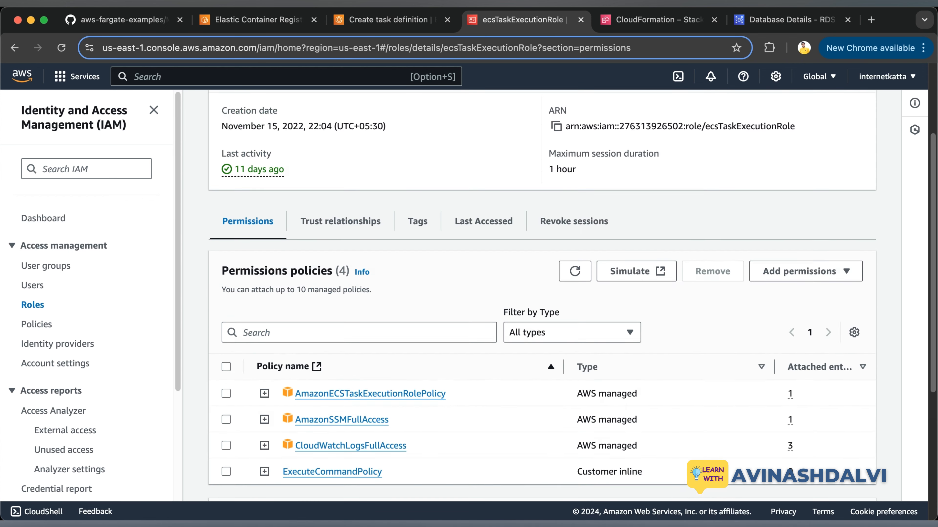
# Return to the task definition form and name the first container mautic
pyautogui.click(388, 19)
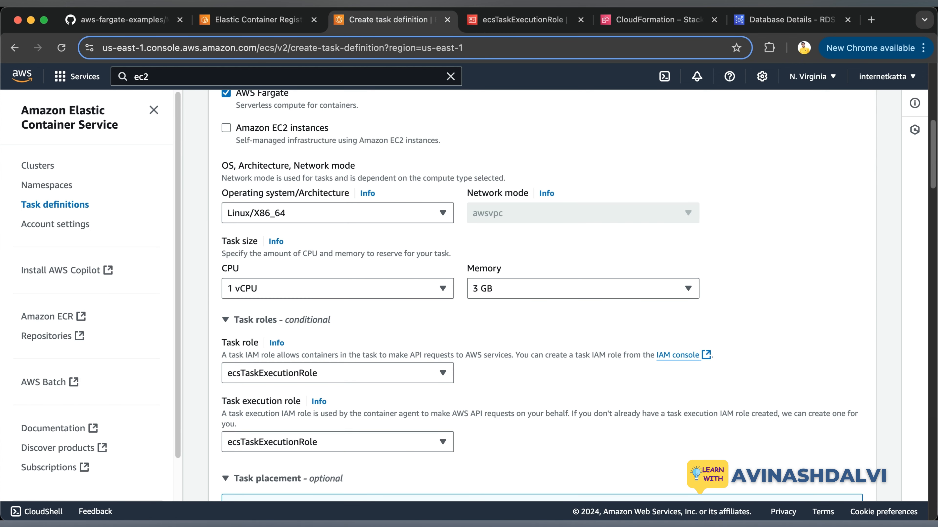
pyautogui.scroll(-9, 542, 295)
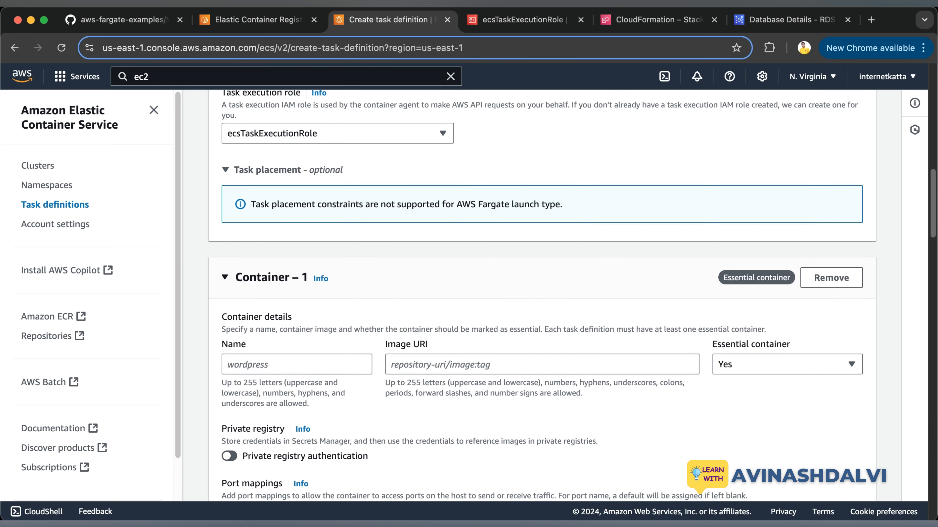
pyautogui.click(228, 336)
pyautogui.write('mautic')
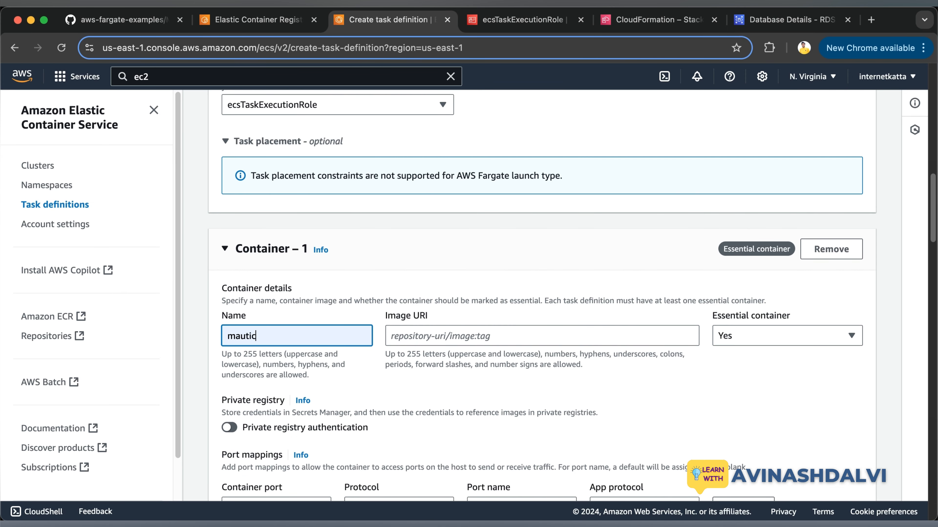
# Copy the URI of the latest image in the mautic ECR repository and enter it as the container's image URI
pyautogui.click(258, 19)
pyautogui.click(670, 329)
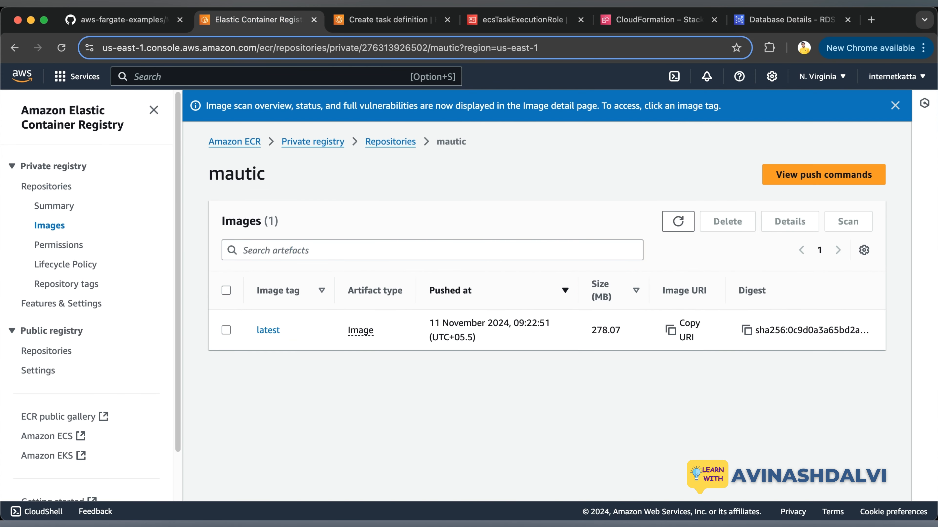
pyautogui.click(670, 330)
pyautogui.click(390, 20)
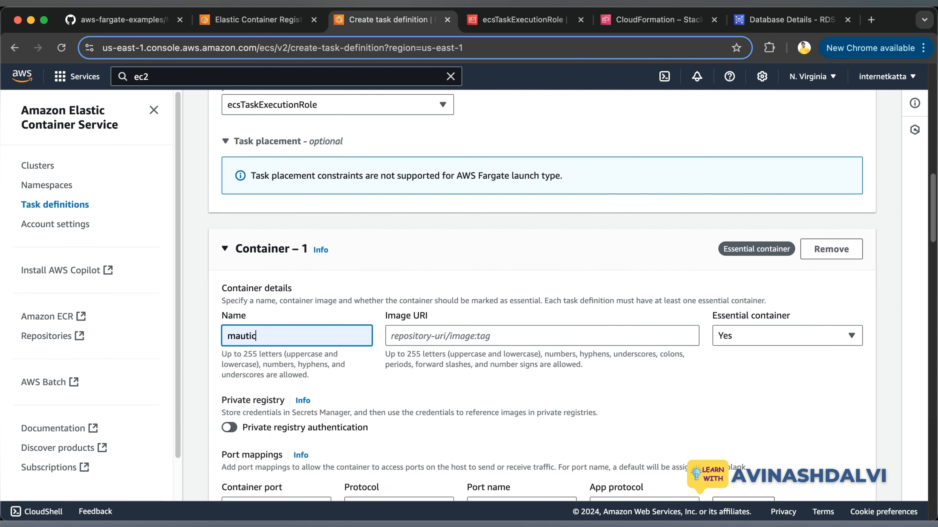
pyautogui.click(541, 336)
pyautogui.press('super+v')
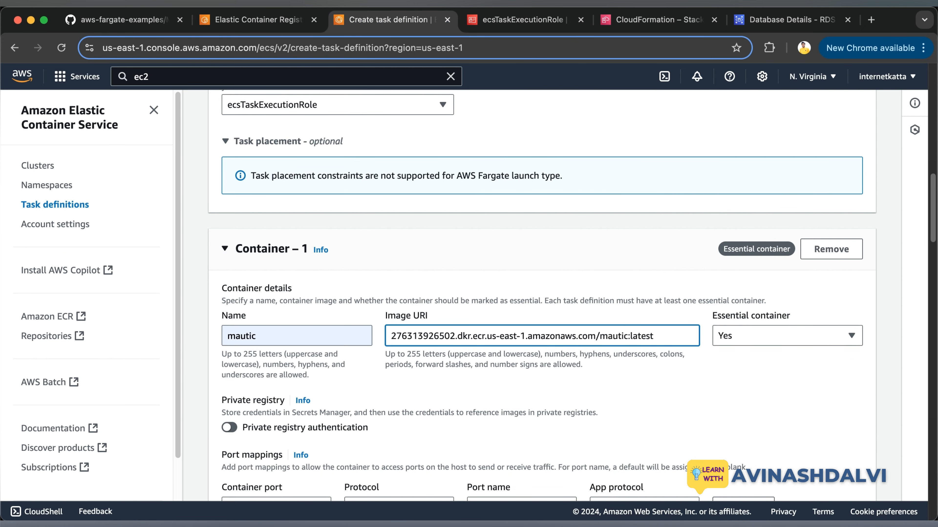
pyautogui.click(517, 387)
# Set the container's resource limits to 1 vCPU, a 3 GB memory hard limit and a 1 GB memory soft limit
pyautogui.scroll(-4, 517, 387)
pyautogui.scroll(-5, 542, 296)
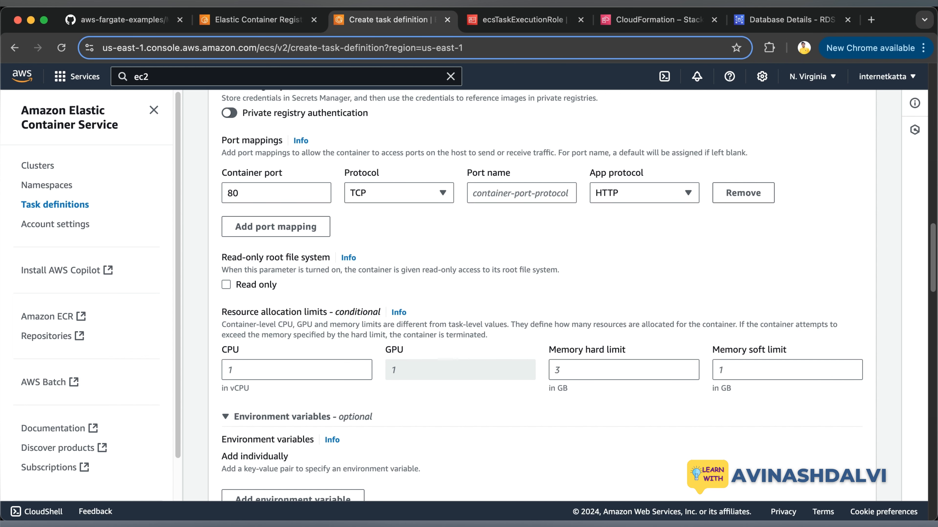
pyautogui.scroll(-3, 542, 296)
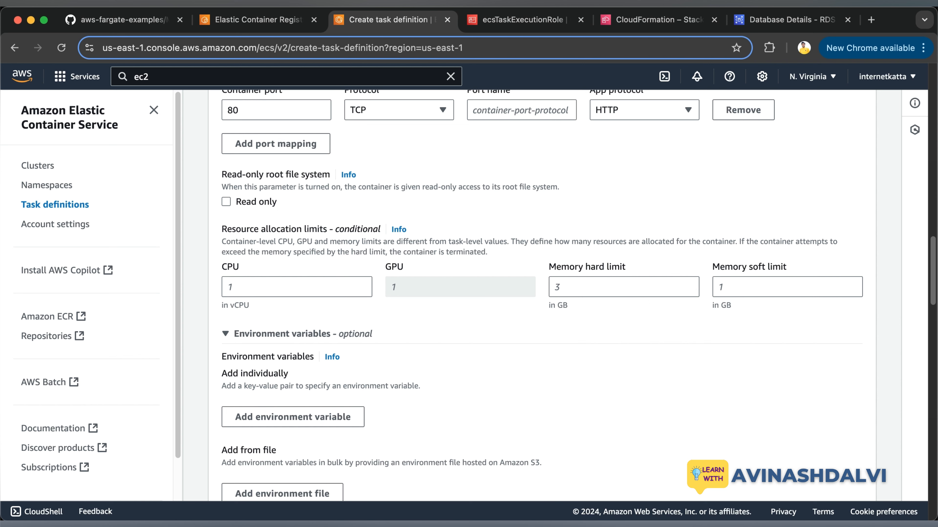
pyautogui.click(296, 287)
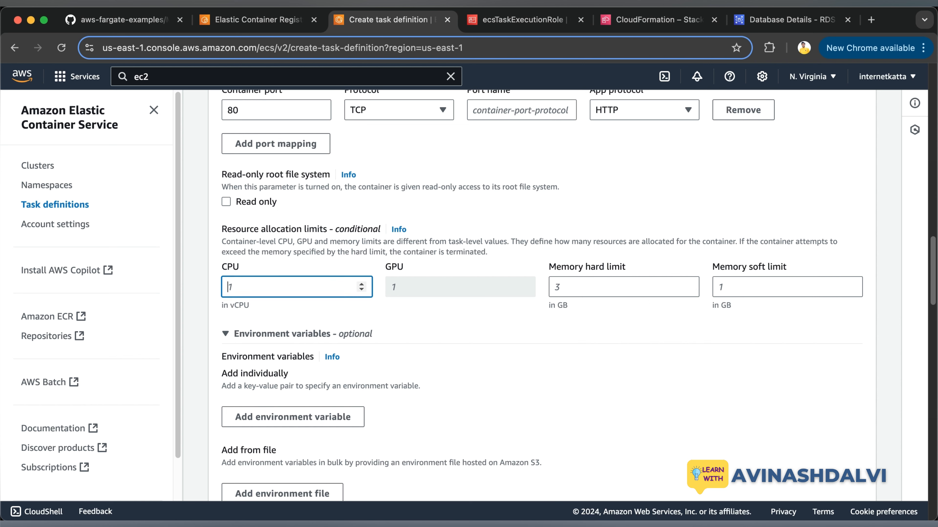
pyautogui.write('1')
pyautogui.press('Tab')
pyautogui.write('3')
pyautogui.press('Tab')
pyautogui.write('1')
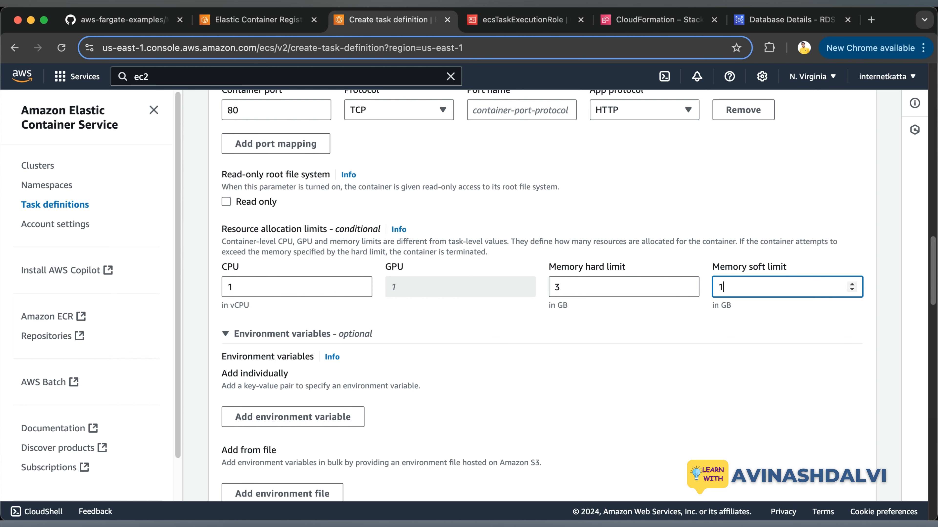
# Add the environment variable MAUTIC_DB_HOST with the endpoint copied from the RDS instance database-1 as its value
pyautogui.scroll(-4, 542, 296)
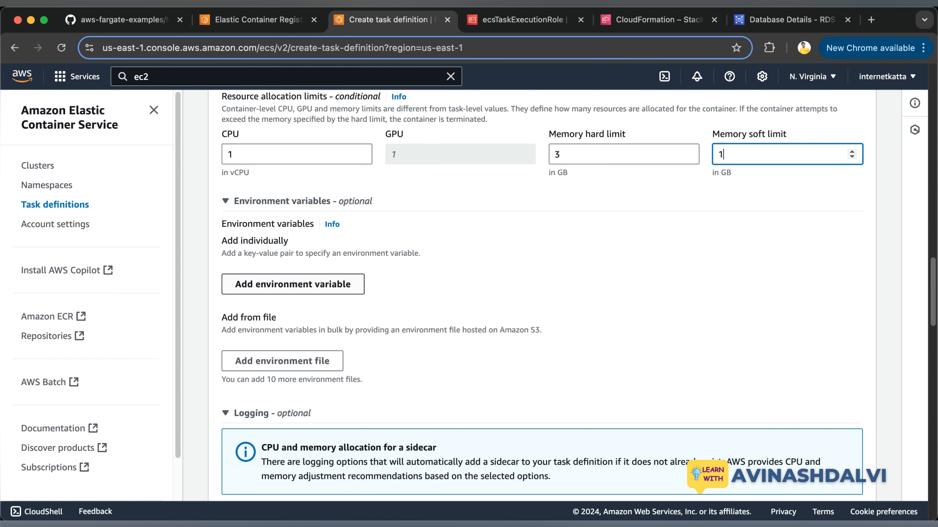
pyautogui.click(293, 284)
pyautogui.hotkey('ctrl', 'v')
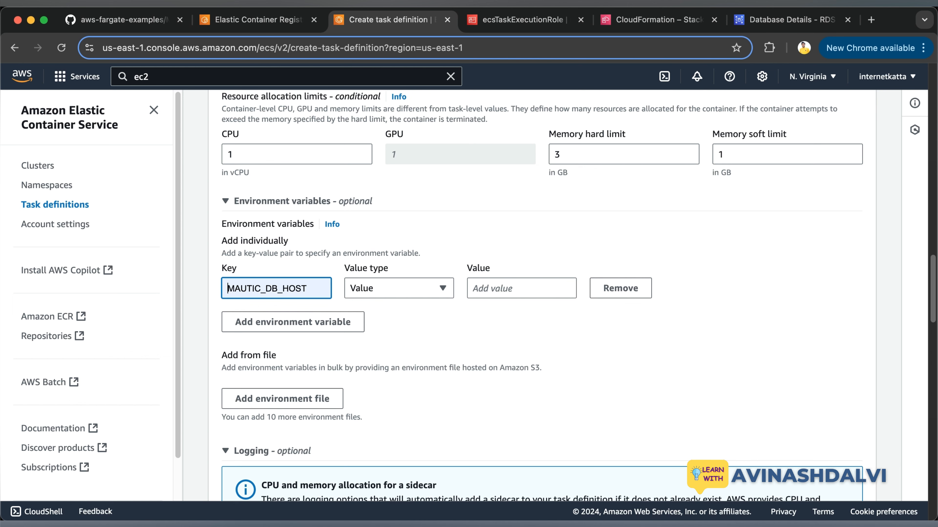
pyautogui.click(276, 321)
pyautogui.click(786, 20)
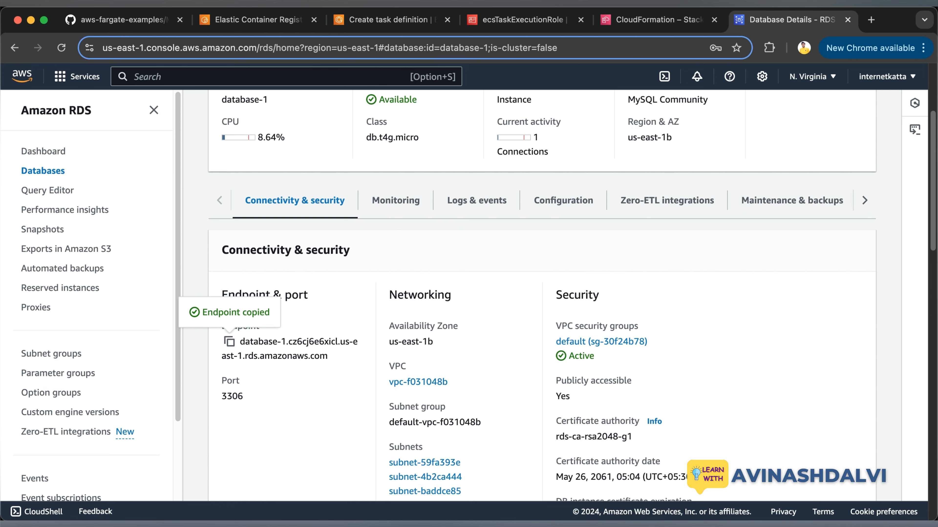
pyautogui.click(229, 341)
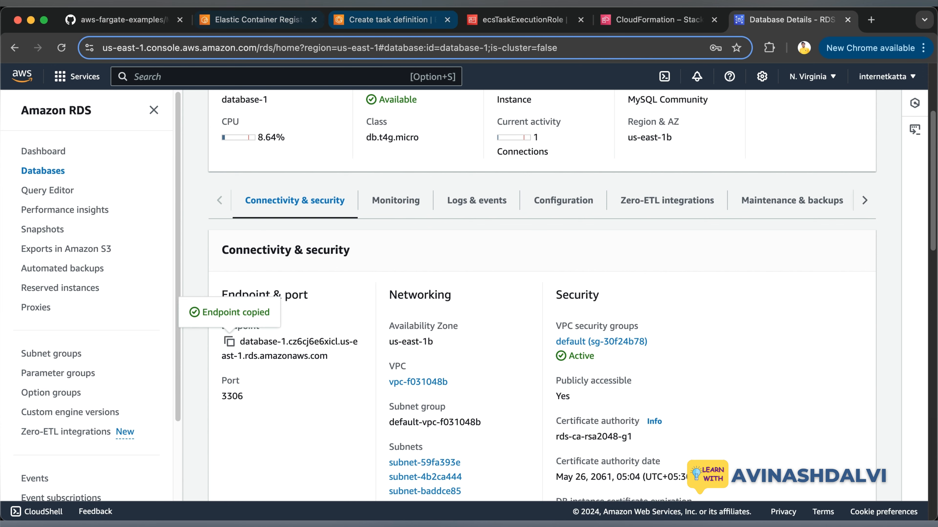
pyautogui.click(387, 20)
pyautogui.click(521, 288)
pyautogui.press('super+v')
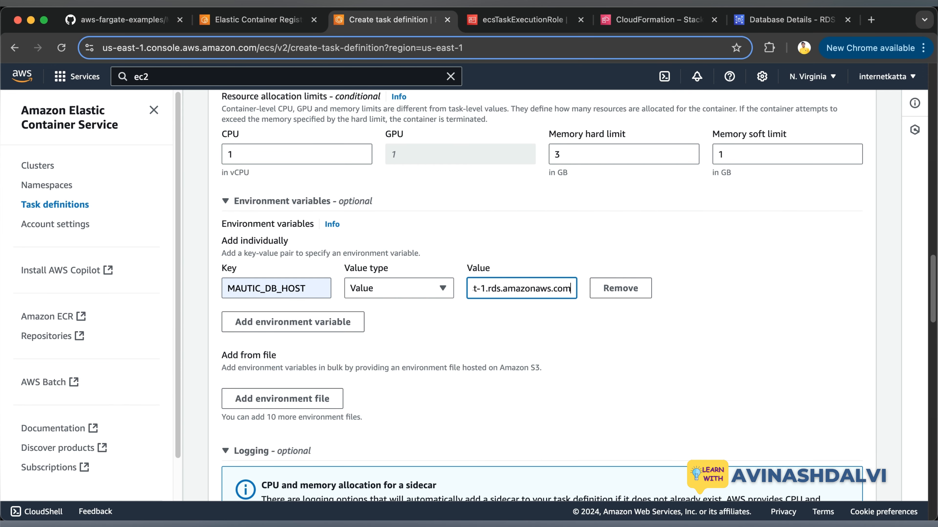
# Add the environment variable MAUTIC_DB_NAME with the value mautic
pyautogui.click(293, 322)
pyautogui.write('MAUTIC_DB_NAME')
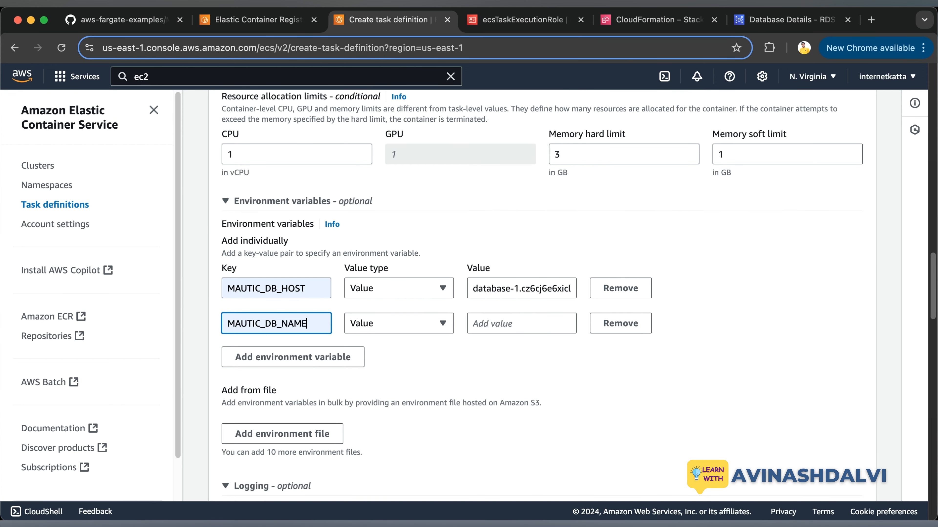
pyautogui.click(522, 324)
pyautogui.write('mautic')
# Add the environment variable MAUTIC_DB_USER with the value mautic
pyautogui.click(293, 357)
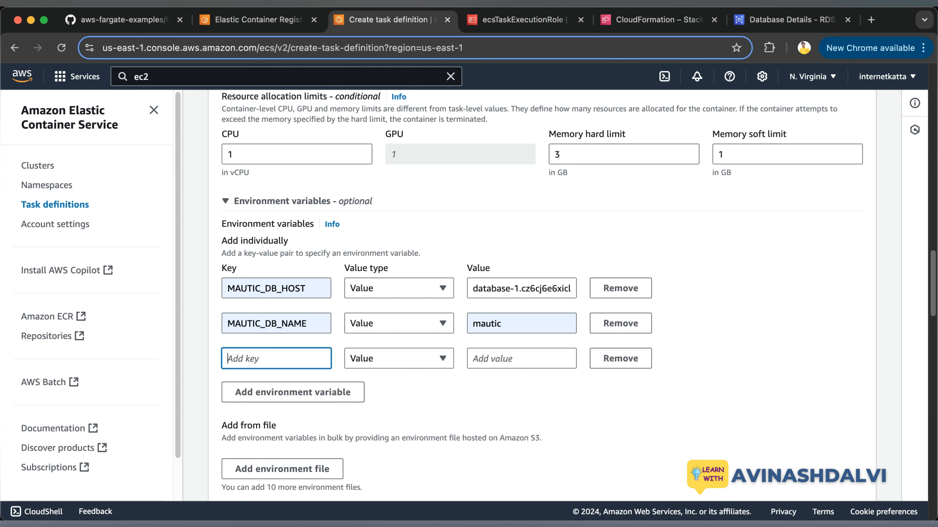
pyautogui.click(277, 359)
pyautogui.click(266, 384)
pyautogui.click(521, 359)
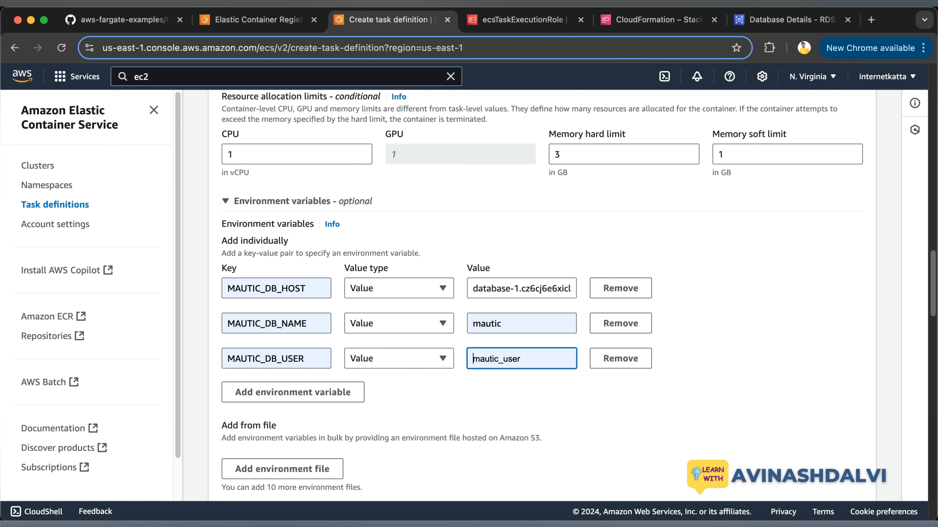
pyautogui.click(499, 402)
# Add the environment variable MAUTIC_DB_PASSWORD and enter the database password as its value
pyautogui.click(293, 393)
pyautogui.click(276, 394)
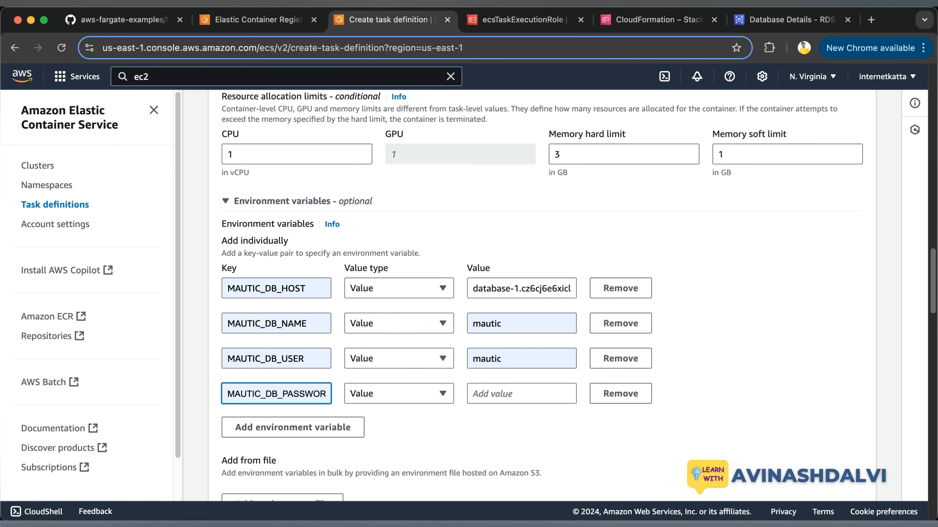
pyautogui.click(266, 419)
pyautogui.click(521, 394)
pyautogui.click(521, 393)
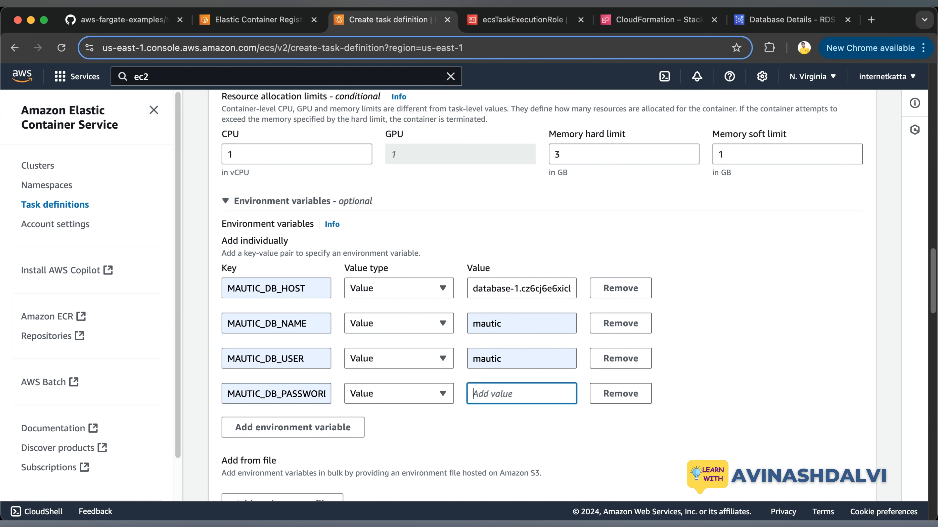
pyautogui.scroll(-1, 521, 393)
pyautogui.click(521, 363)
pyautogui.click(506, 388)
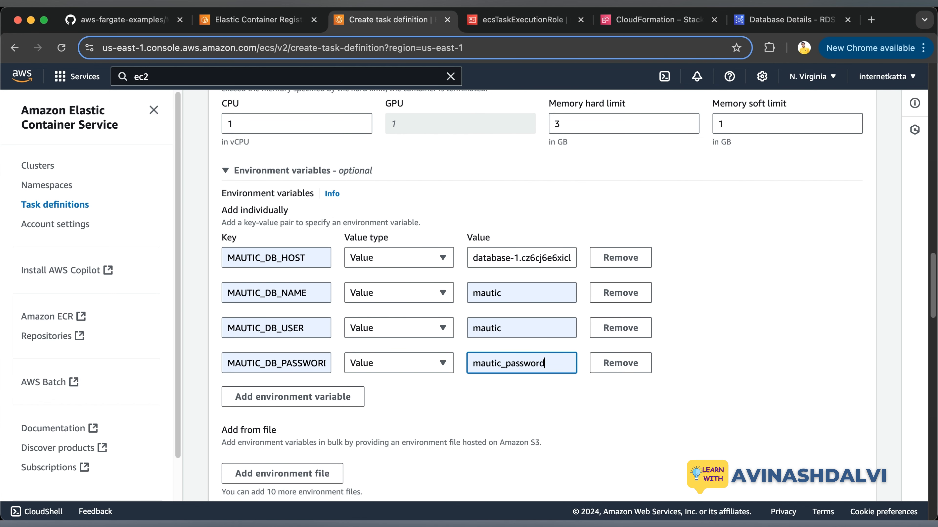
# Add an environment variable with the MAUTIC_TRUSTED_PRO… key for Mautic's trusted proxies
pyautogui.click(293, 397)
pyautogui.click(277, 398)
pyautogui.click(276, 424)
pyautogui.click(521, 399)
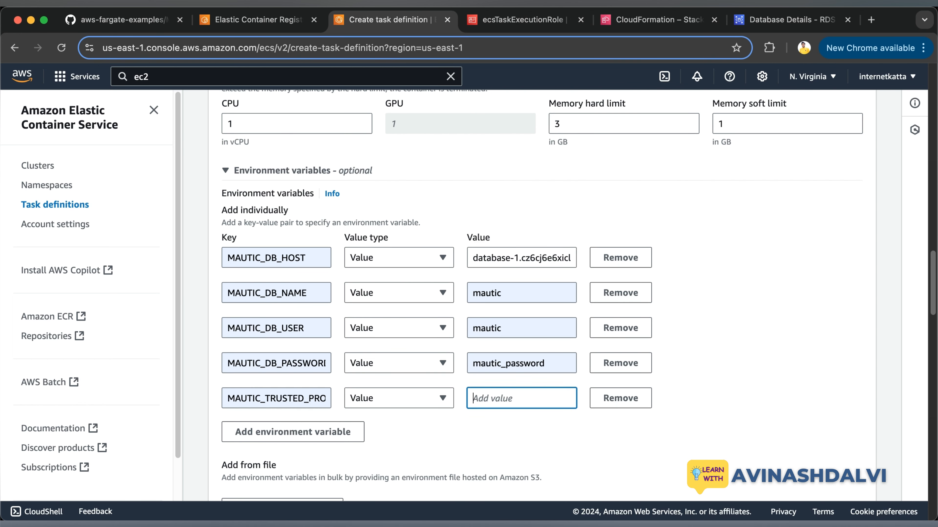
# Add the environment variable DOCKER_MAUTIC_ROLE with the value mautic_web and set the trusted proxies variable to ["0.0.0.0/0"]
pyautogui.click(293, 432)
pyautogui.click(276, 433)
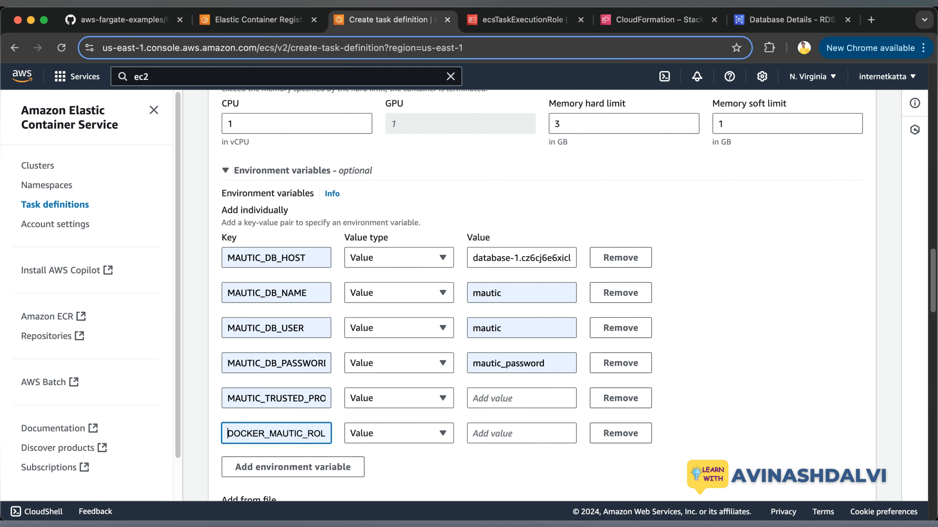
pyautogui.click(276, 458)
pyautogui.click(522, 433)
pyautogui.click(517, 458)
pyautogui.click(521, 399)
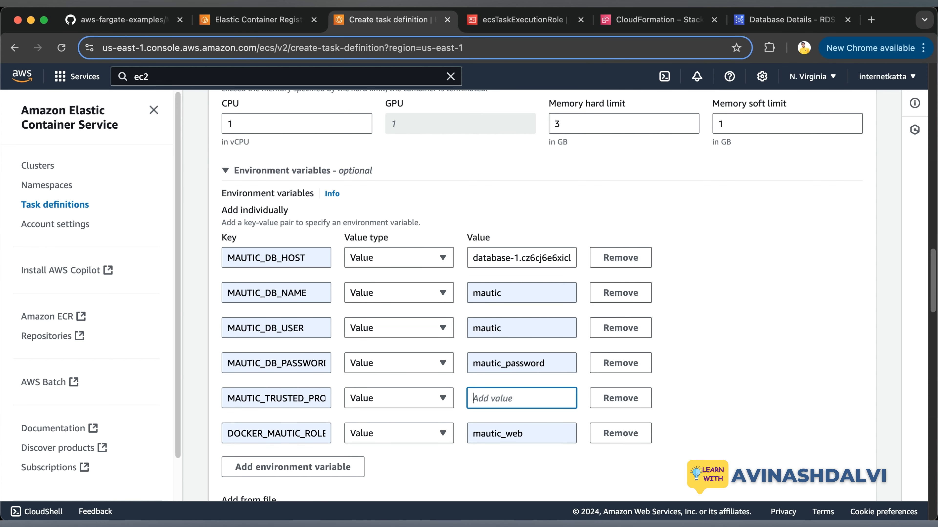
pyautogui.click(517, 424)
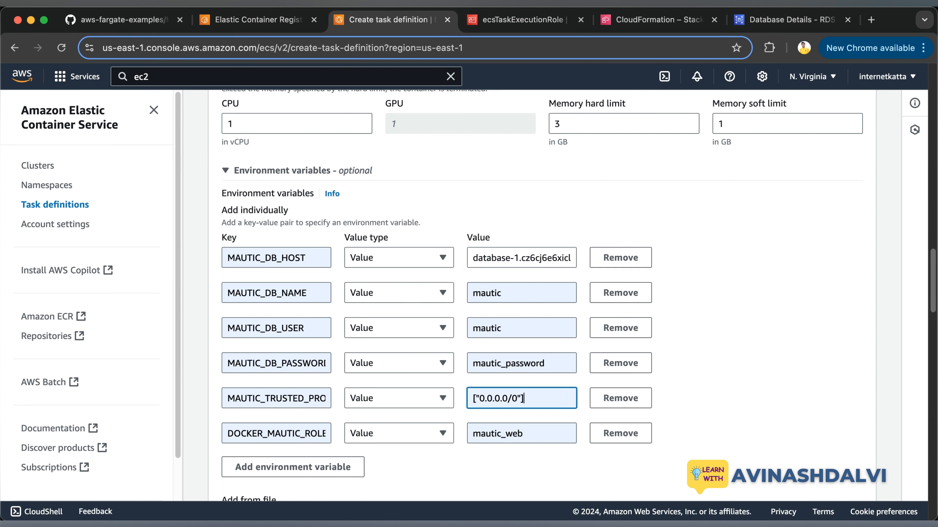
# Review the container's CloudWatch log collection settings and open its optional Docker configuration
pyautogui.scroll(-15, 542, 295)
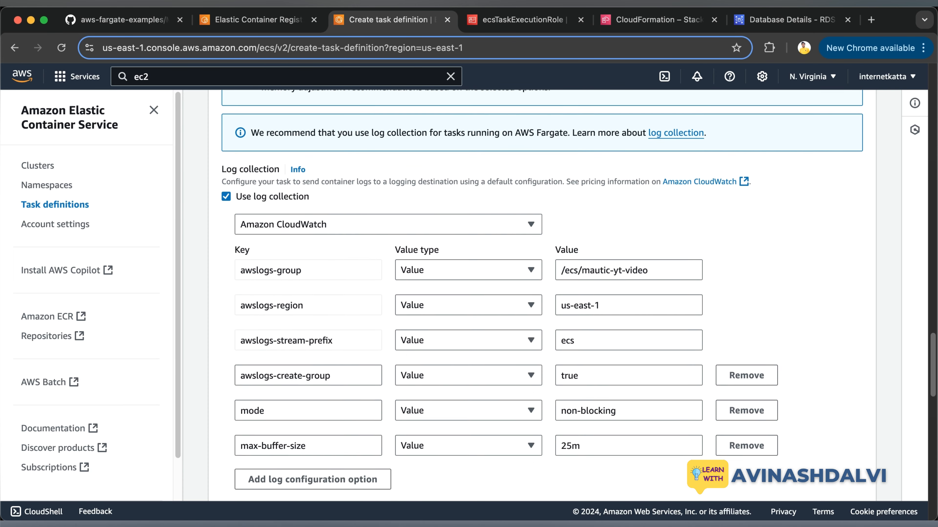
pyautogui.scroll(-1, 221, 479)
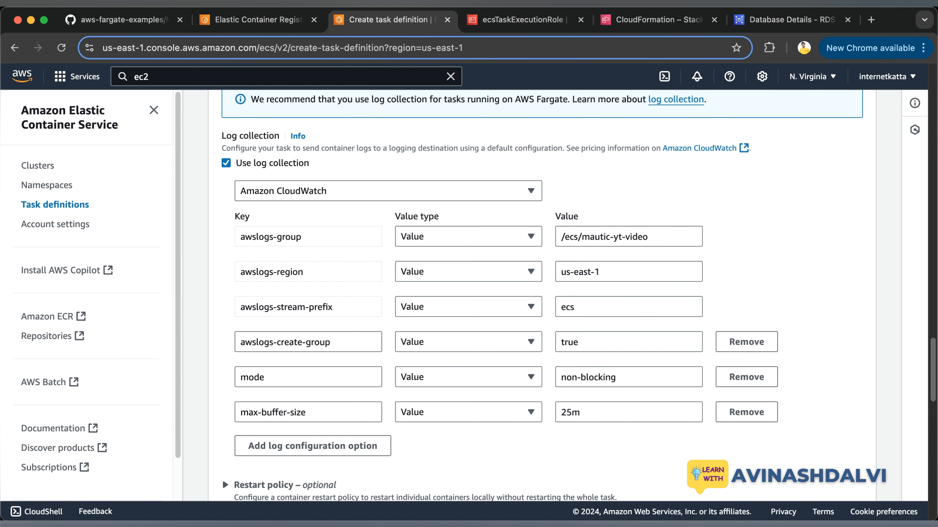
pyautogui.scroll(-10, 222, 478)
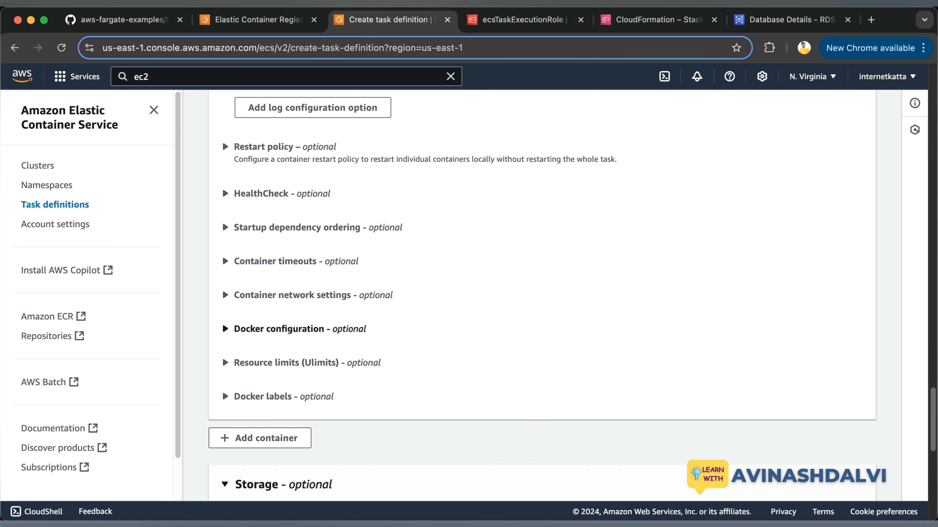
pyautogui.click(278, 329)
pyautogui.scroll(-1, 279, 329)
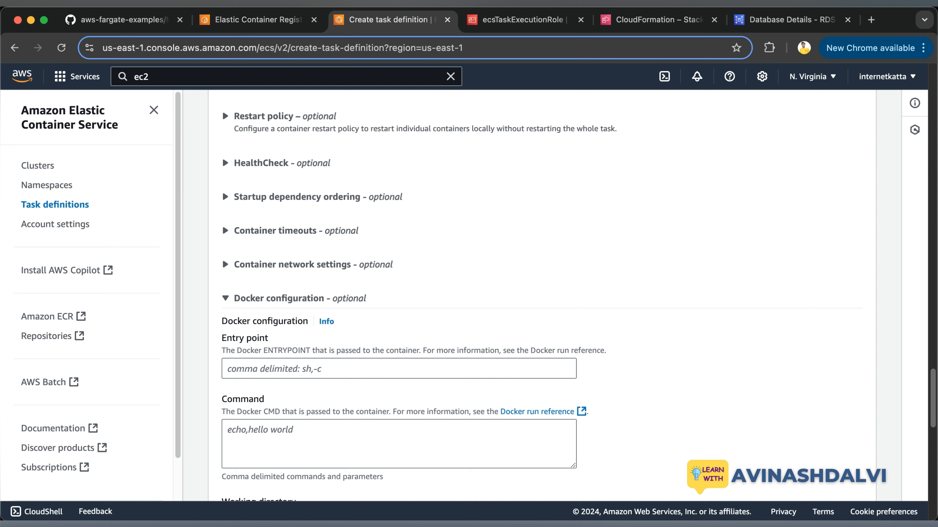
# Leave the Docker entry point and command empty and create the task definition
pyautogui.click(287, 369)
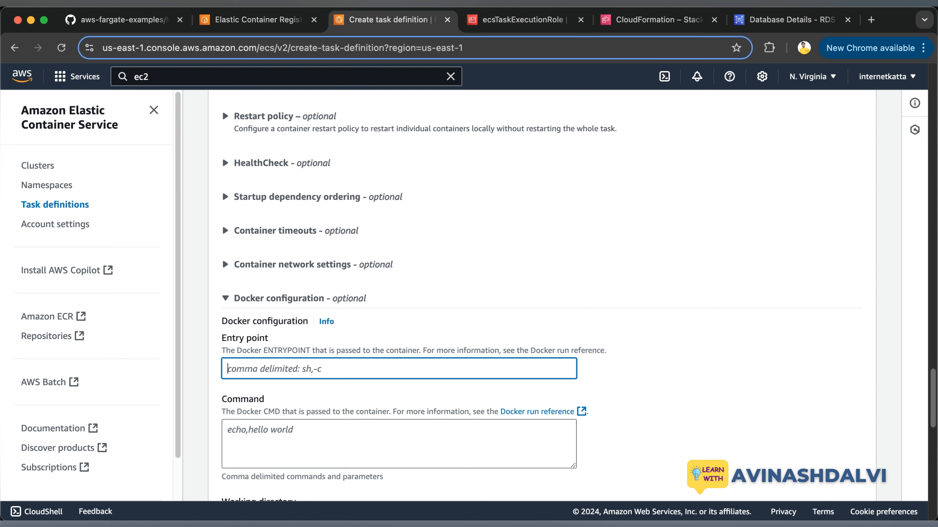
pyautogui.click(292, 298)
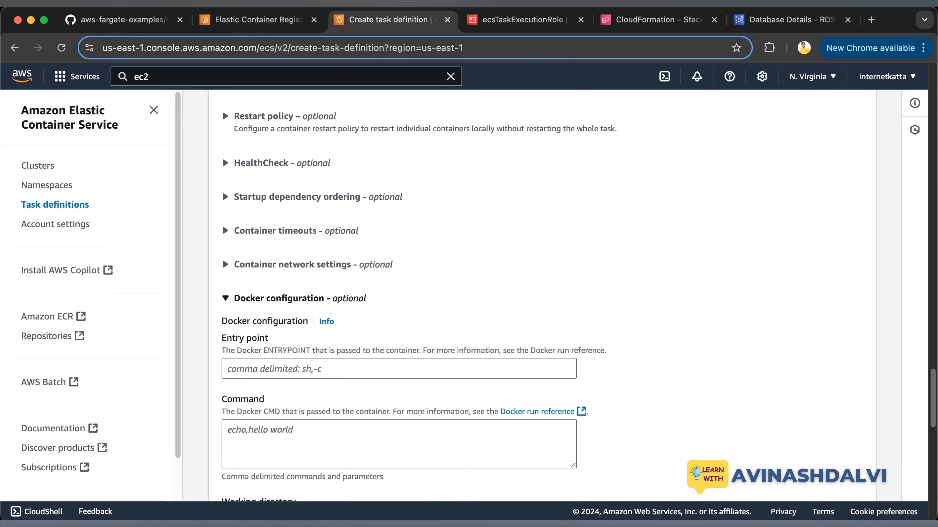
pyautogui.scroll(-1, 292, 264)
pyautogui.scroll(-10, 542, 296)
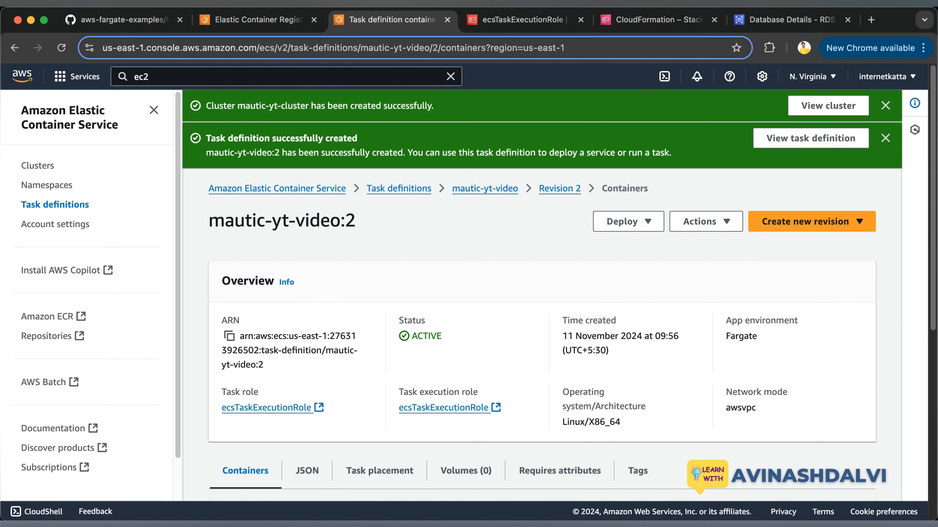
# Dismiss the success notices and start creating a service from revision 2 of the mautic-yt-video task definition
pyautogui.click(885, 106)
pyautogui.click(885, 106)
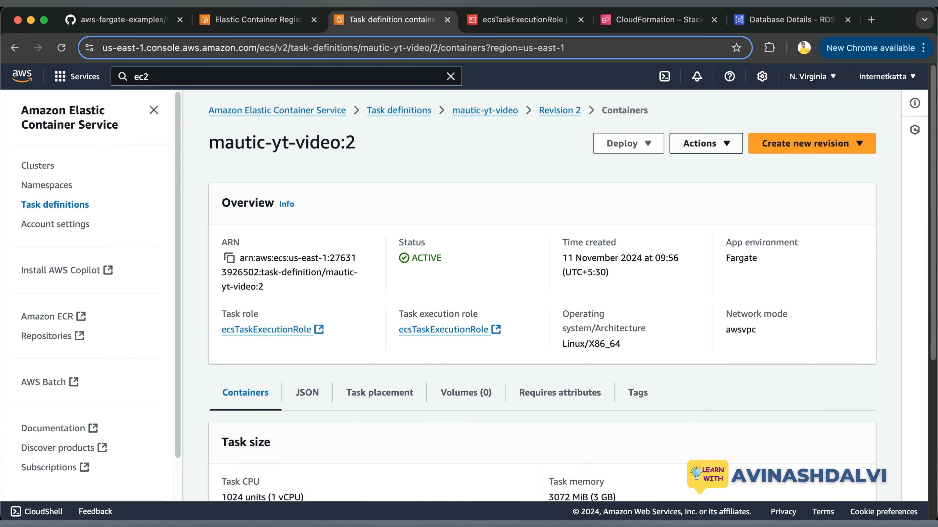
pyautogui.click(703, 143)
pyautogui.click(627, 144)
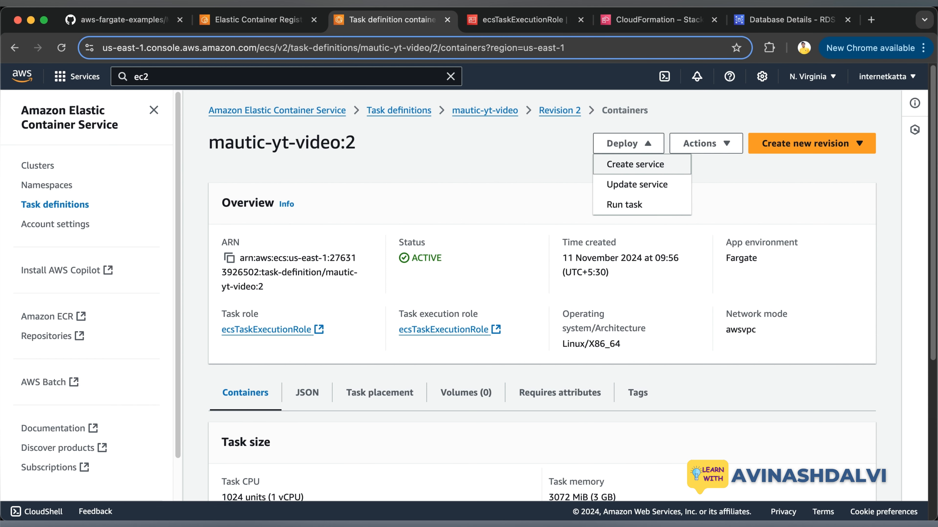
pyautogui.click(634, 164)
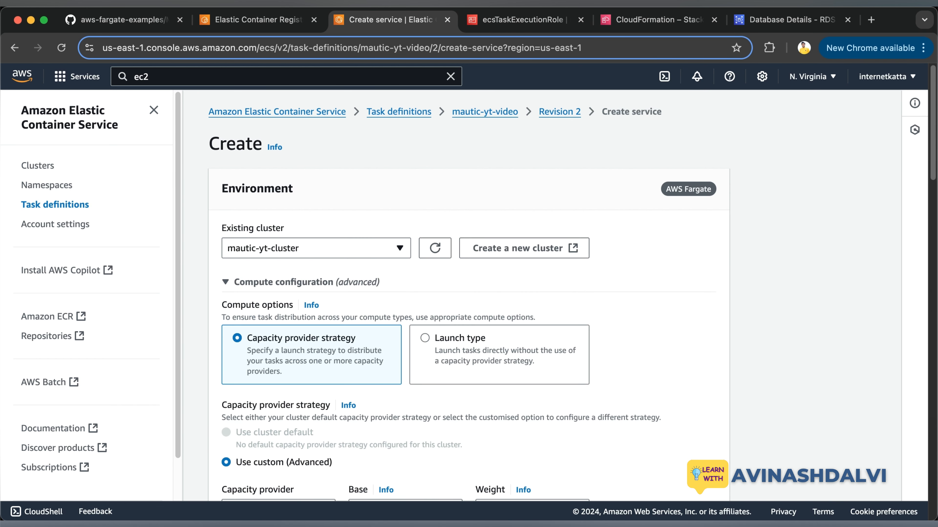
# Set the service's compute option to Launch type with FARGATE and the LATEST platform version
pyautogui.scroll(-4, 376, 249)
pyautogui.click(442, 203)
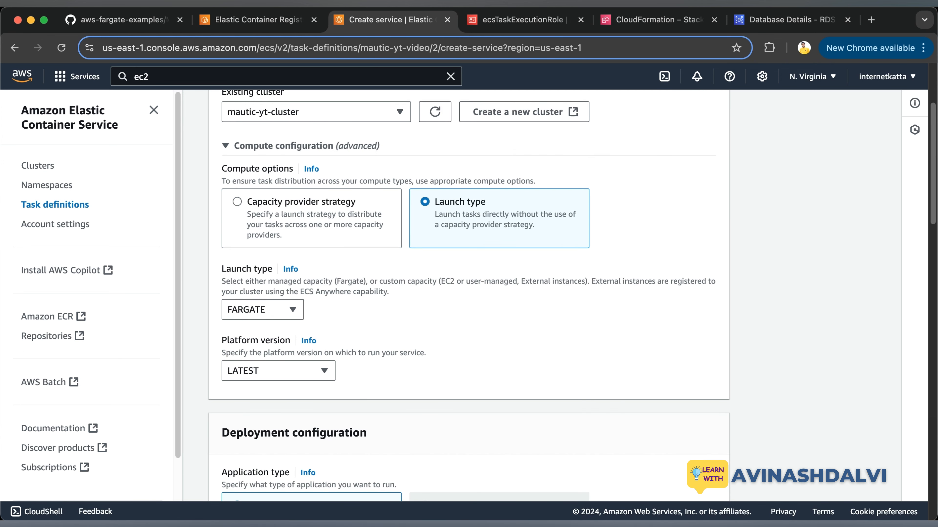
pyautogui.scroll(-1, 469, 296)
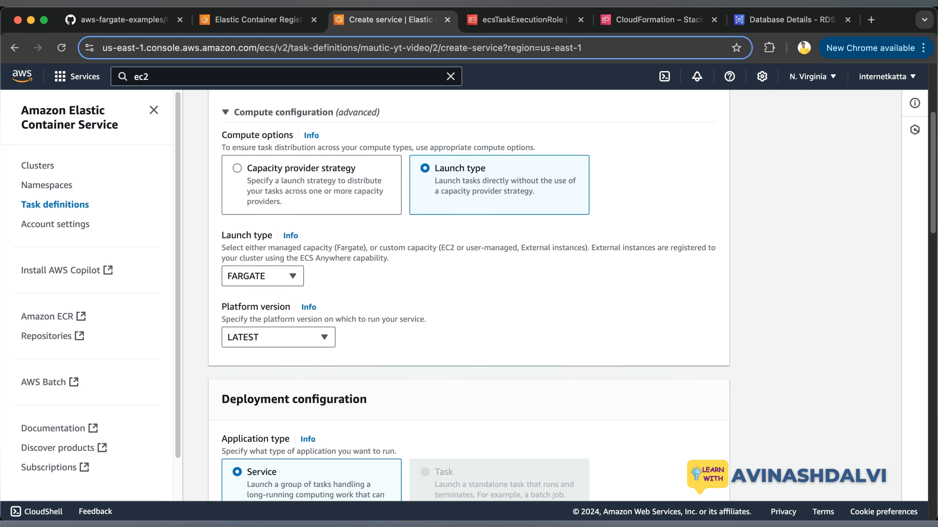
pyautogui.click(295, 169)
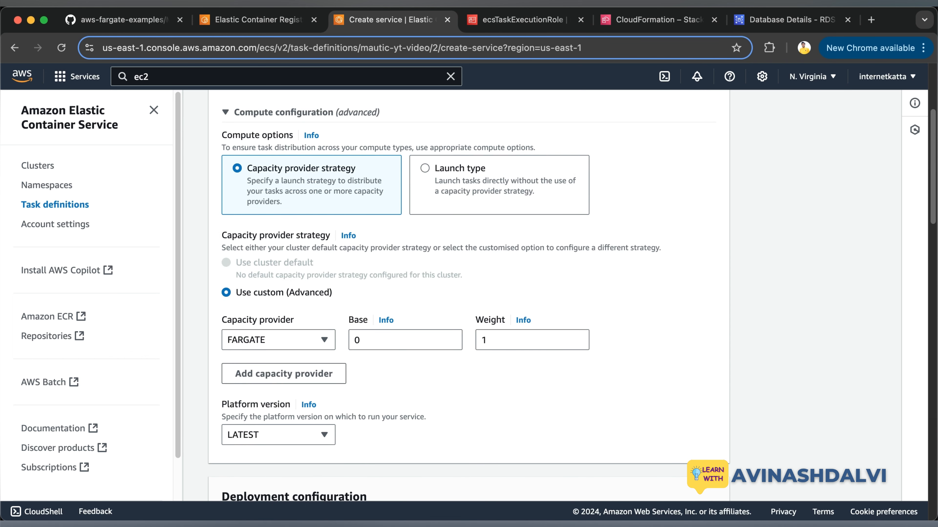
pyautogui.click(460, 169)
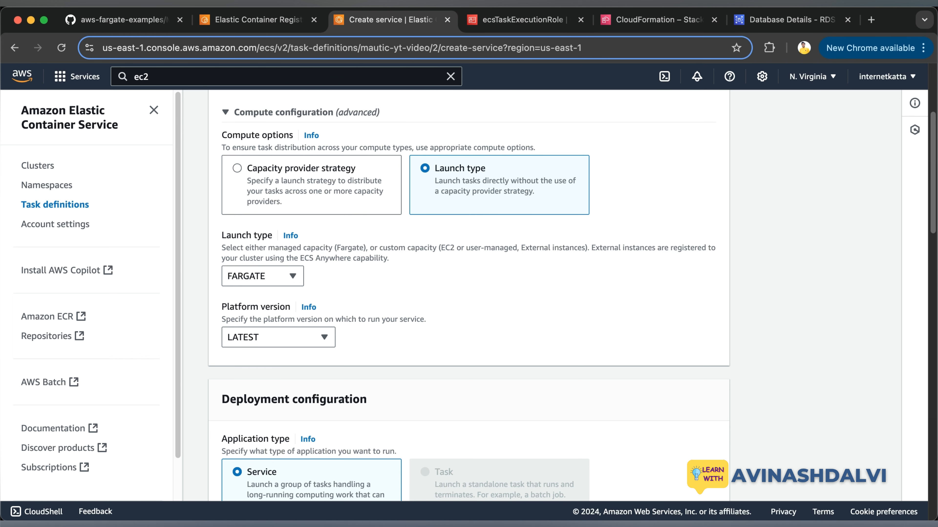
# Name the service mautic-service
pyautogui.scroll(-7, 469, 296)
pyautogui.scroll(-5, 469, 297)
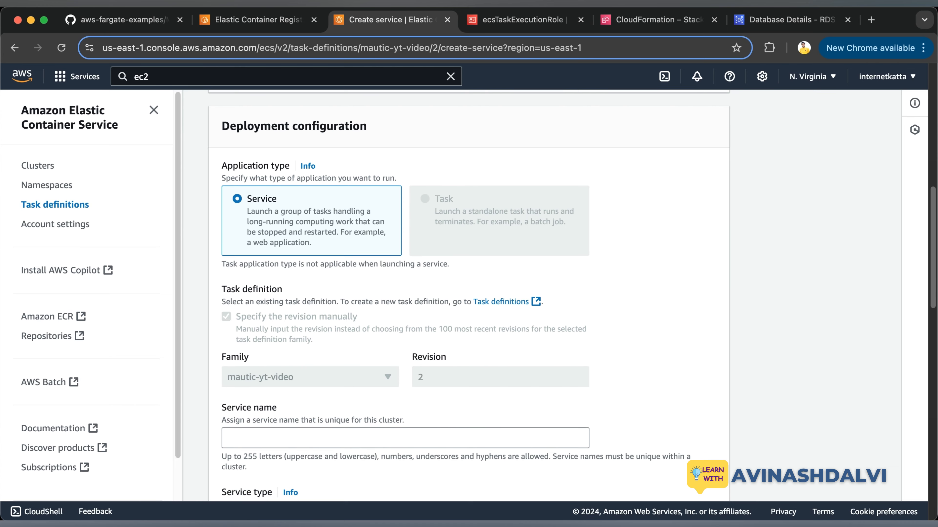
pyautogui.click(405, 265)
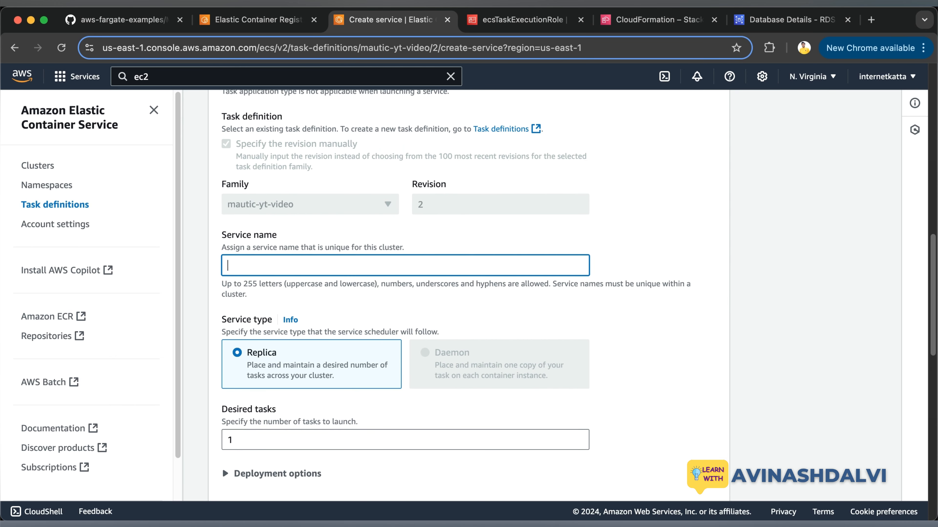
pyautogui.press('Down')
pyautogui.press('Down')
pyautogui.press('Return')
# Review the service's deployment options, including deployment type and minimum and maximum running tasks
pyautogui.scroll(-1, 405, 296)
pyautogui.scroll(-3, 405, 284)
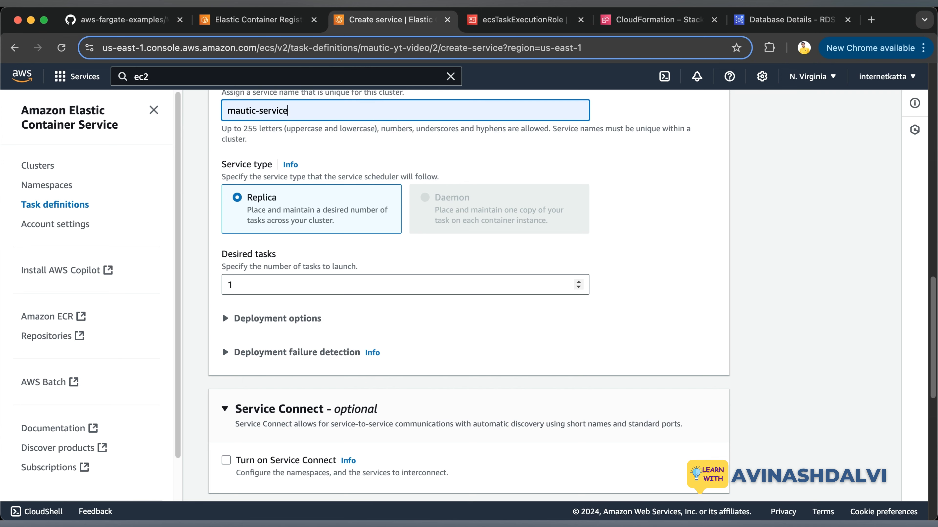
pyautogui.scroll(-4, 221, 424)
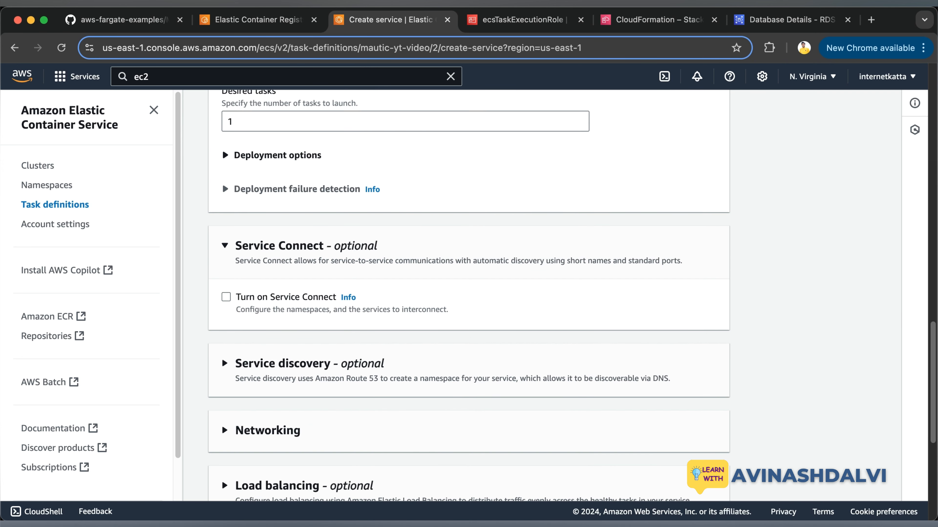
pyautogui.click(225, 155)
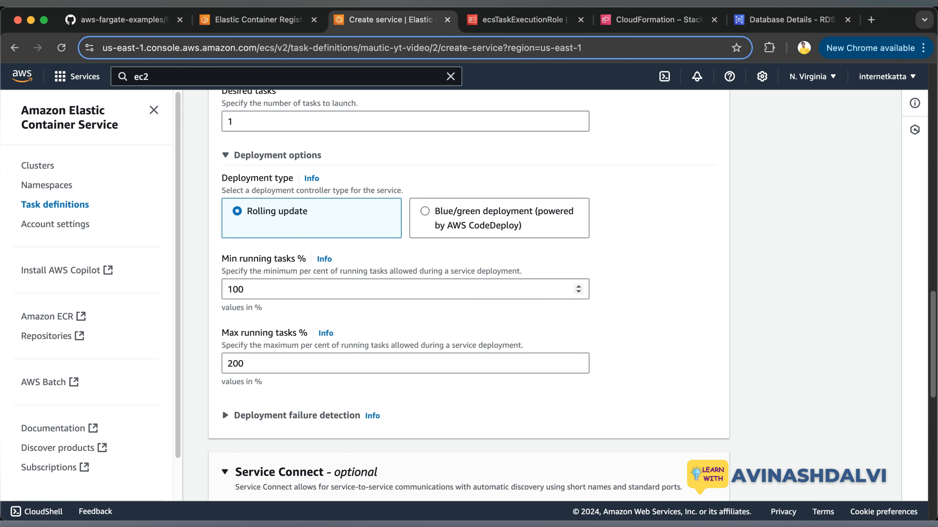
pyautogui.click(272, 155)
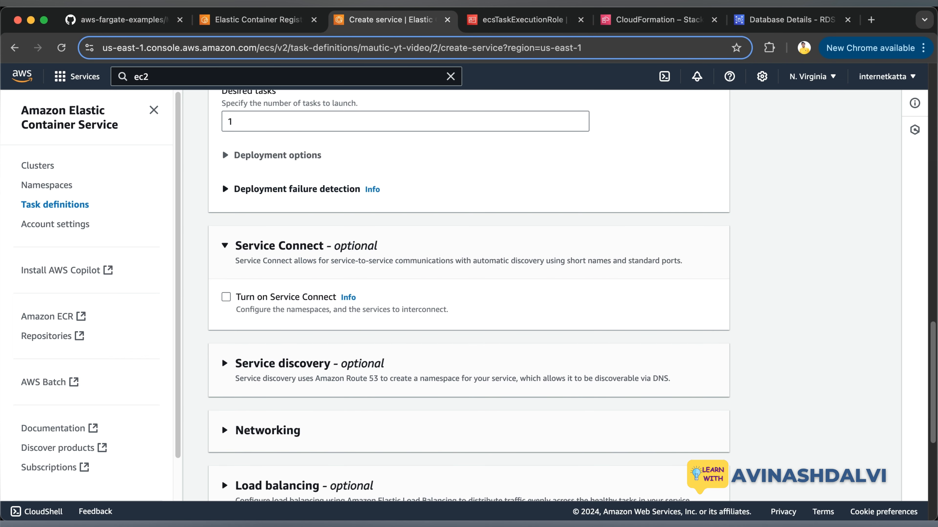
# Review the service's networking settings for VPC, subnets and security group
pyautogui.scroll(-1, 468, 296)
pyautogui.scroll(-6, 468, 295)
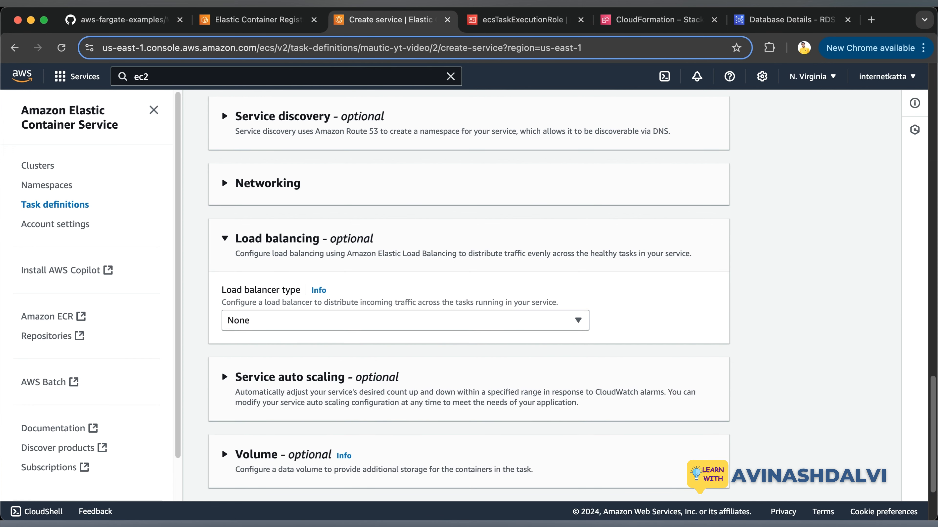
pyautogui.click(224, 183)
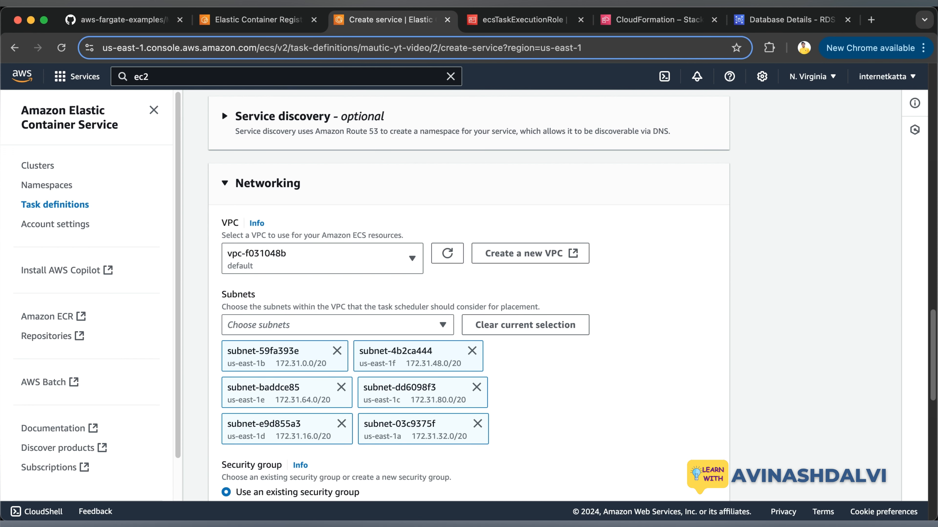
pyautogui.scroll(-2, 468, 292)
pyautogui.scroll(-1, 468, 295)
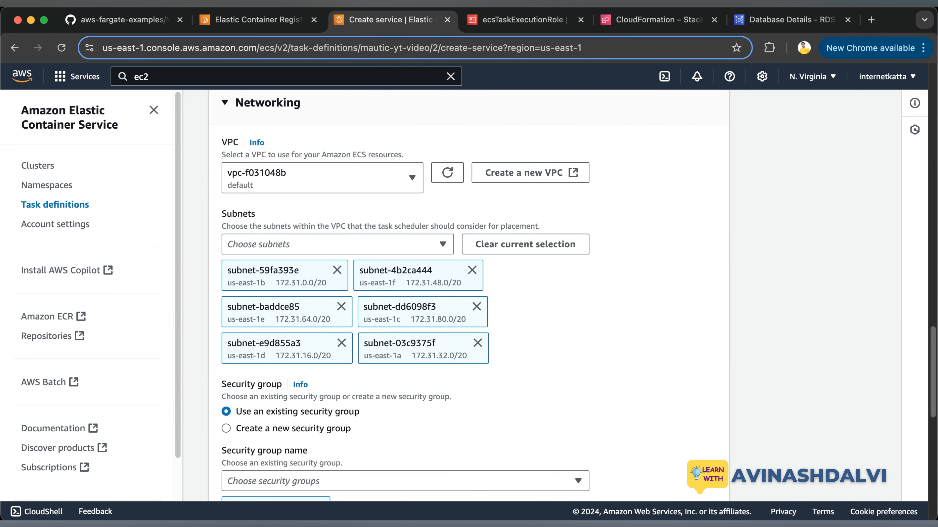
pyautogui.scroll(1, 468, 295)
pyautogui.click(224, 133)
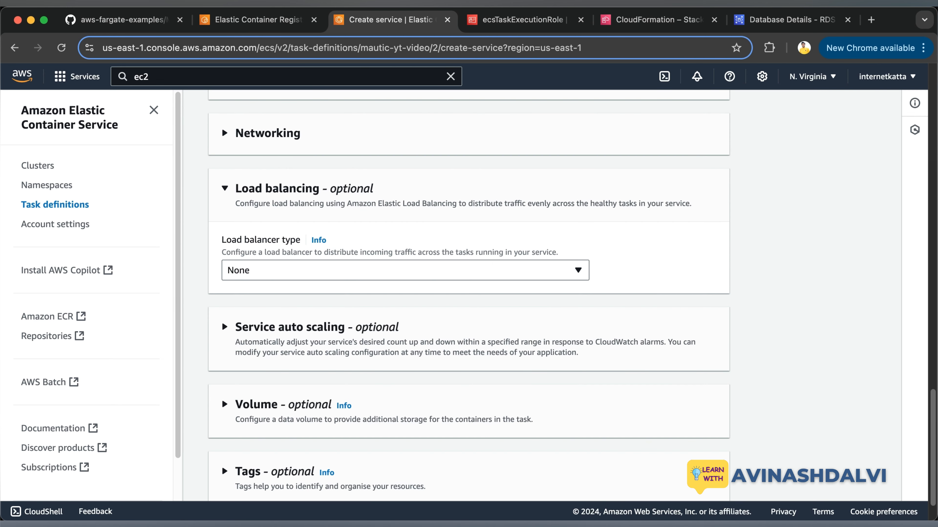
# Set the service's load balancer type to Application Load Balancer
pyautogui.click(577, 270)
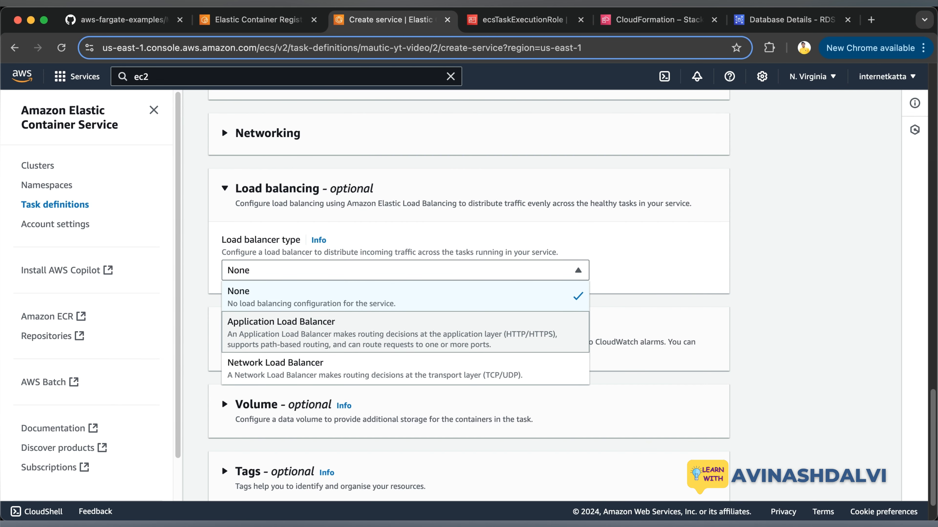
pyautogui.click(280, 328)
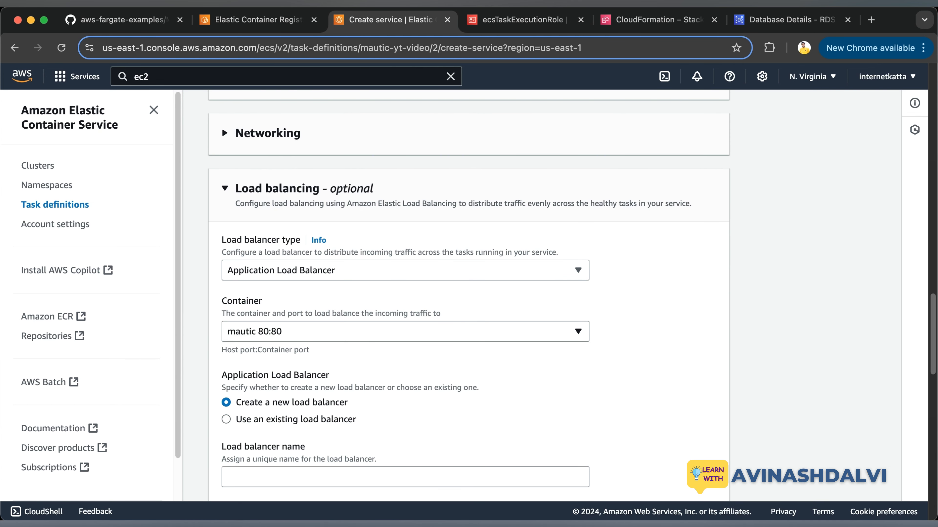
# Try to choose an existing load balancer for the service
pyautogui.scroll(-1, 468, 296)
pyautogui.scroll(-1, 468, 295)
pyautogui.click(226, 358)
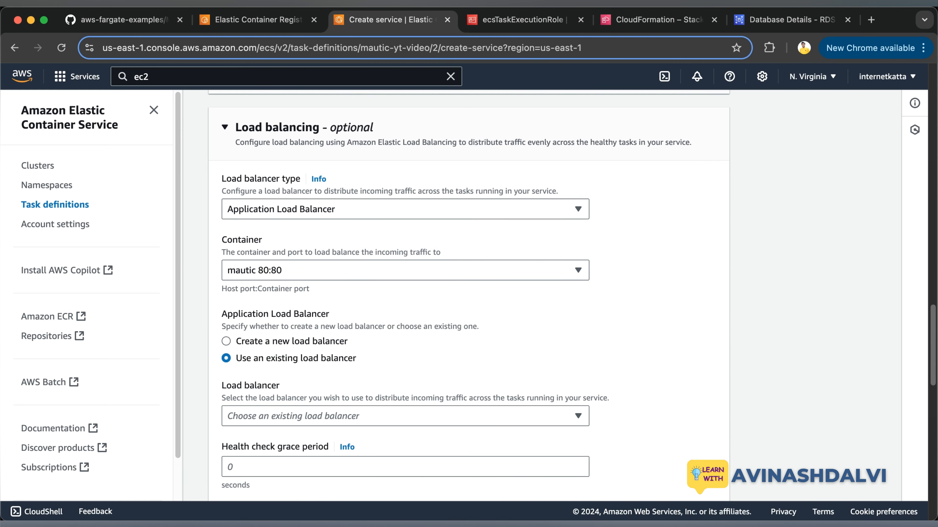
pyautogui.scroll(-4, 468, 295)
pyautogui.click(405, 274)
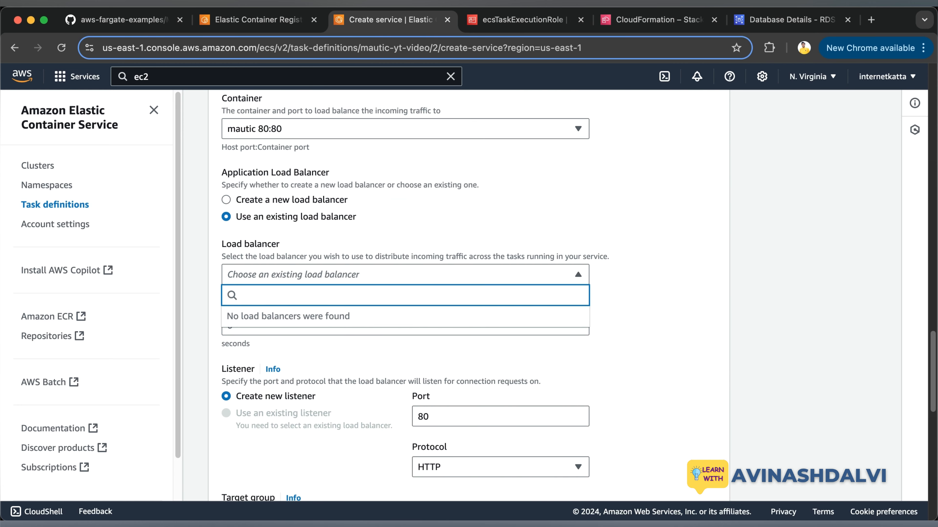
pyautogui.click(657, 284)
pyautogui.click(405, 274)
pyautogui.click(405, 275)
# Configure a new load balancer named mautic-lb for the service
pyautogui.click(226, 199)
pyautogui.click(405, 275)
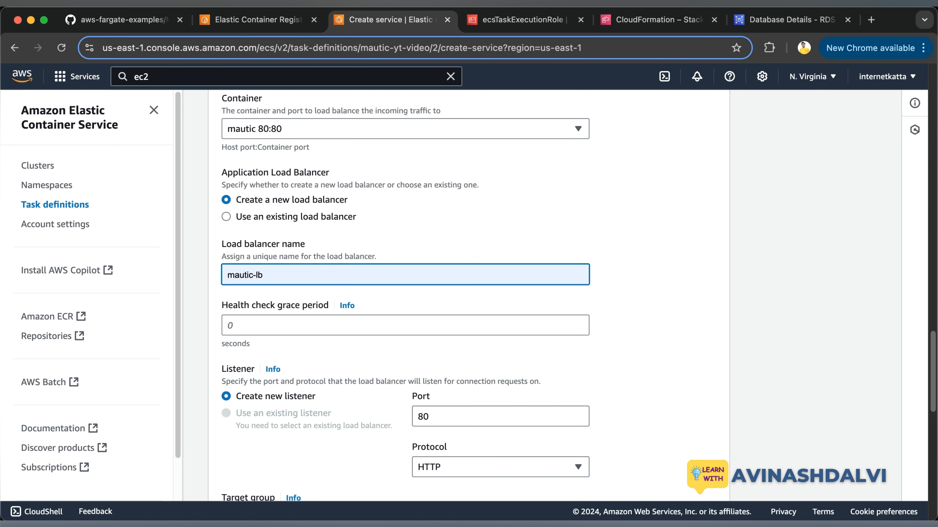
pyautogui.click(318, 297)
# Create the service with the default HTTP listener, new target group and health check settings
pyautogui.scroll(-4, 405, 295)
pyautogui.scroll(-6, 468, 296)
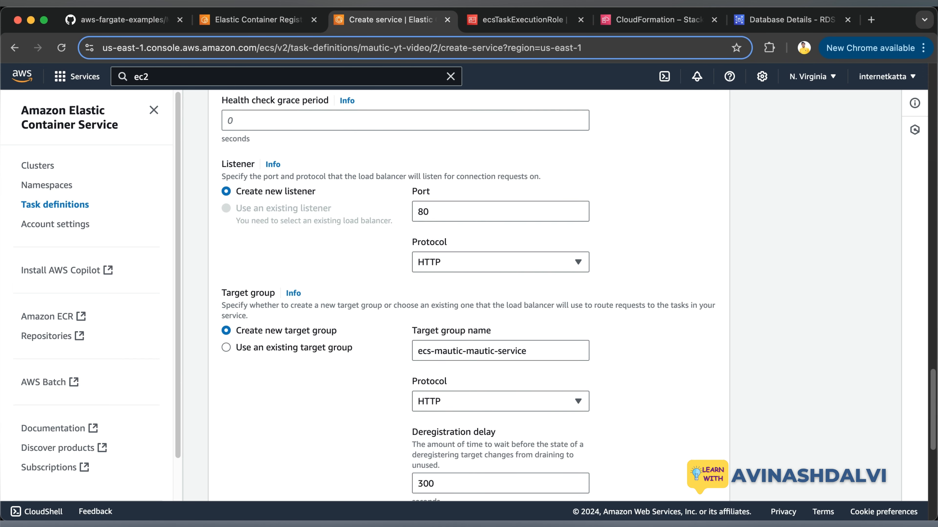
pyautogui.scroll(-5, 222, 417)
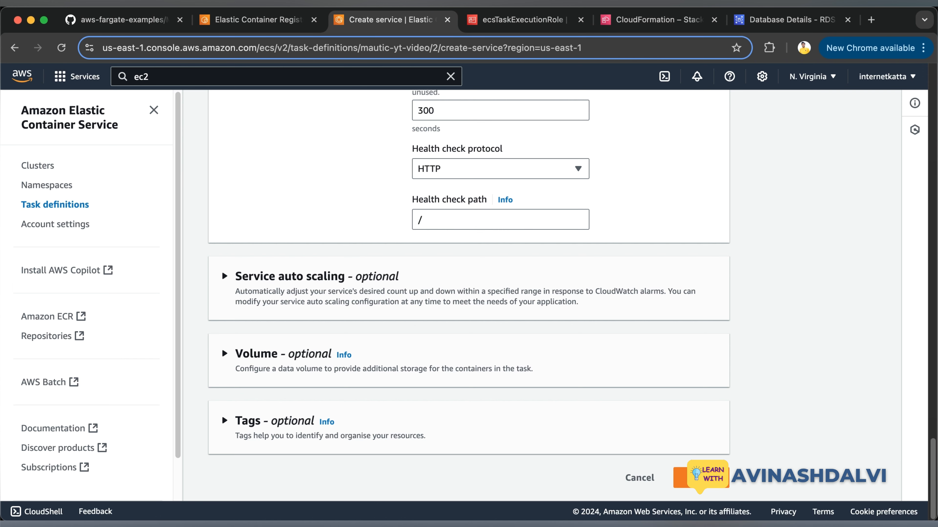
pyautogui.click(701, 478)
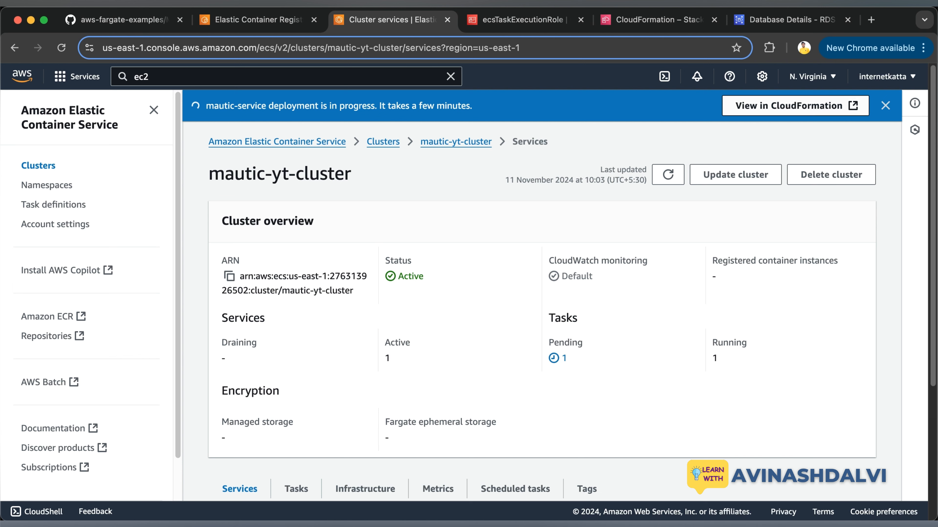
# Open the service deployment's stack in CloudFormation and examine its creation events
pyautogui.click(795, 106)
pyautogui.click(732, 20)
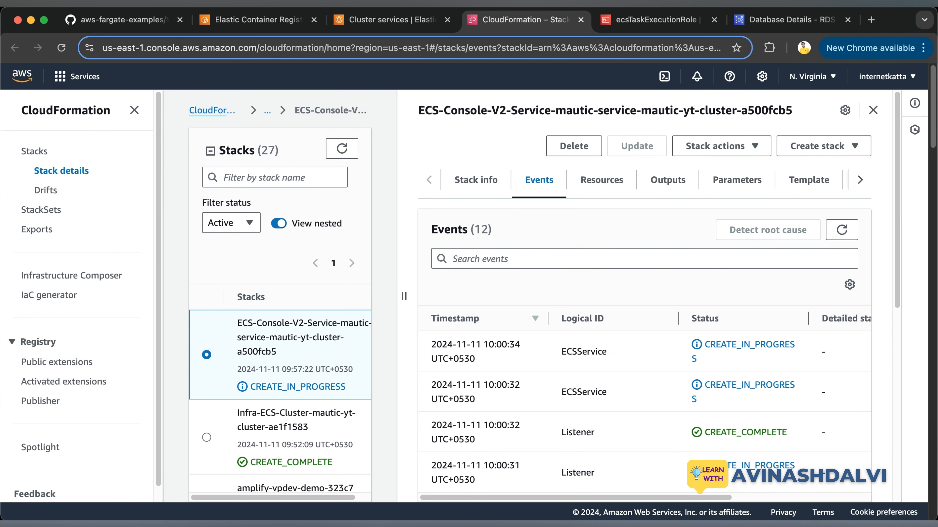
pyautogui.scroll(-6, 644, 296)
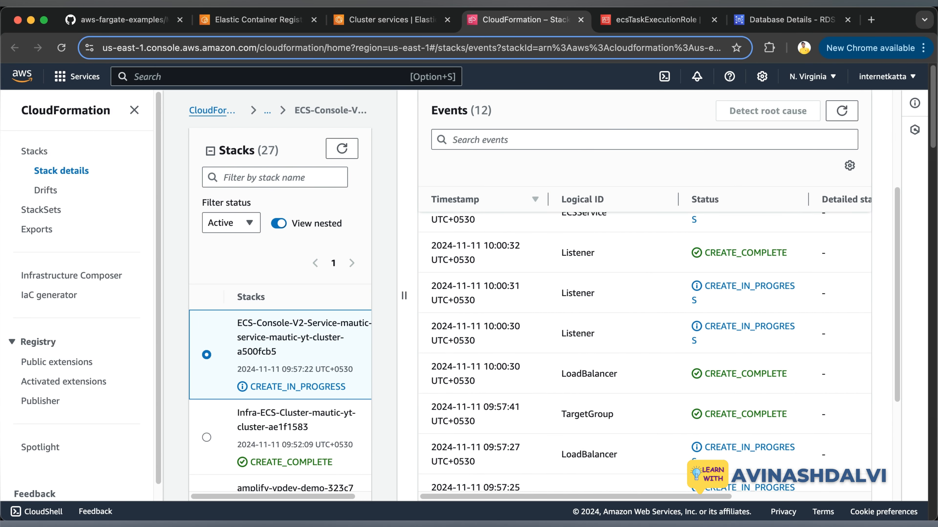
pyautogui.scroll(-4, 644, 332)
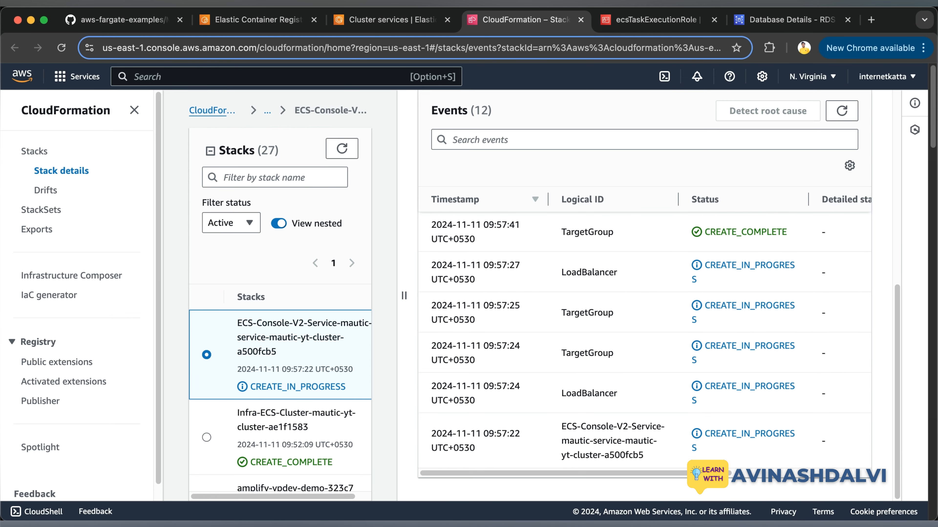
pyautogui.scroll(4, 644, 332)
pyautogui.scroll(3, 644, 296)
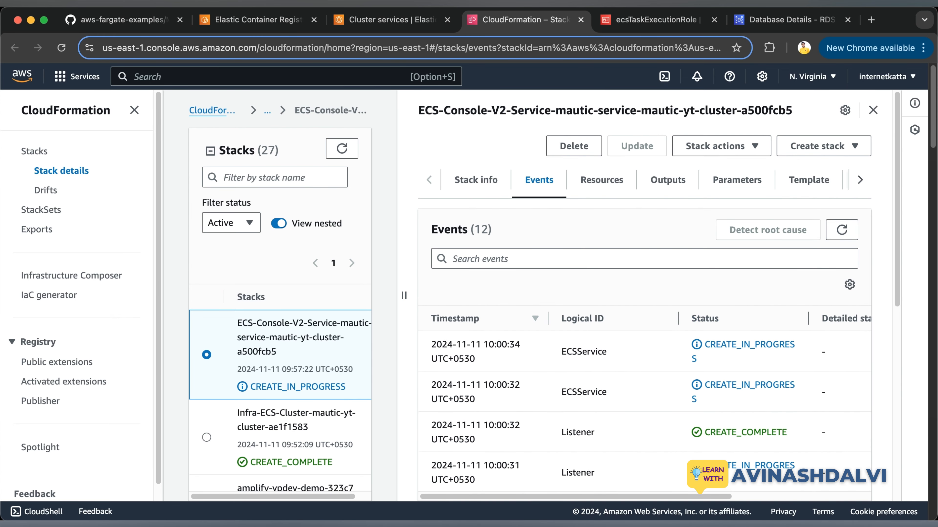
# Return to the ECS cluster, open mautic-service and show its tasks
pyautogui.click(391, 20)
pyautogui.scroll(-5, 541, 296)
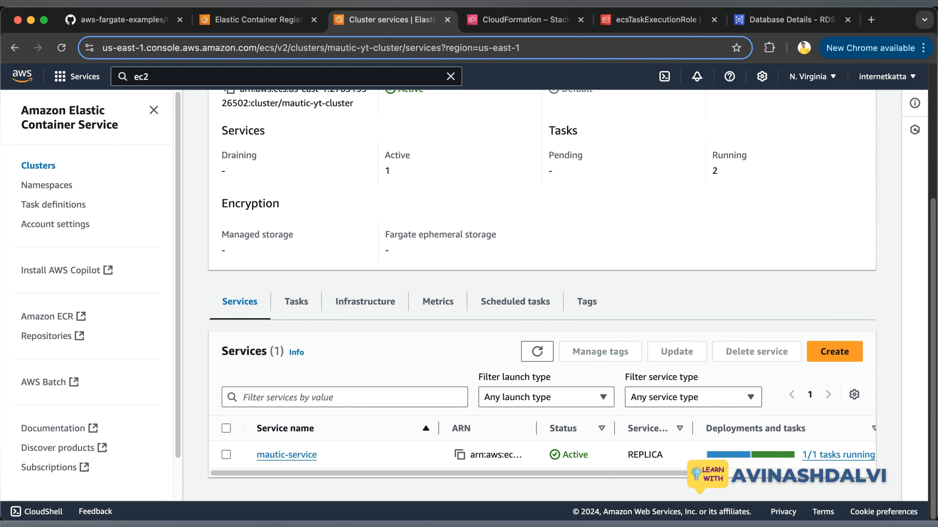
pyautogui.click(287, 454)
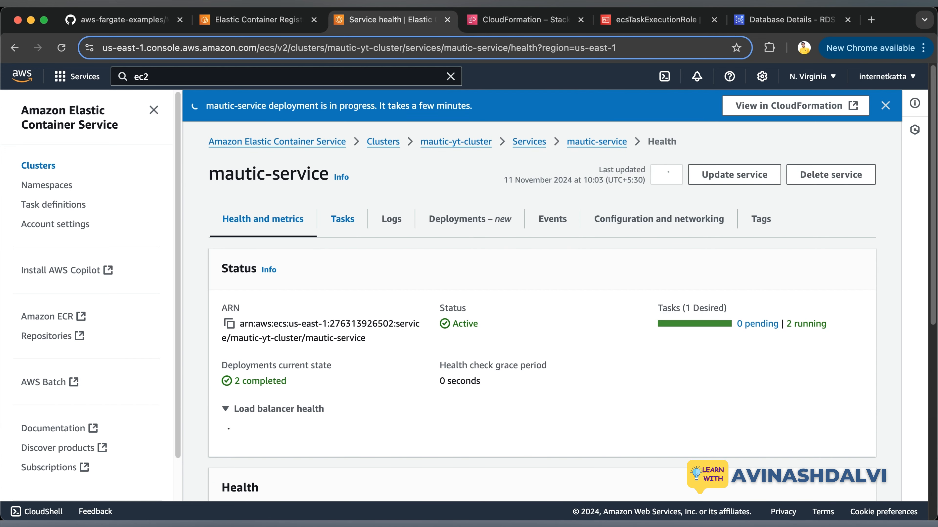
pyautogui.click(342, 218)
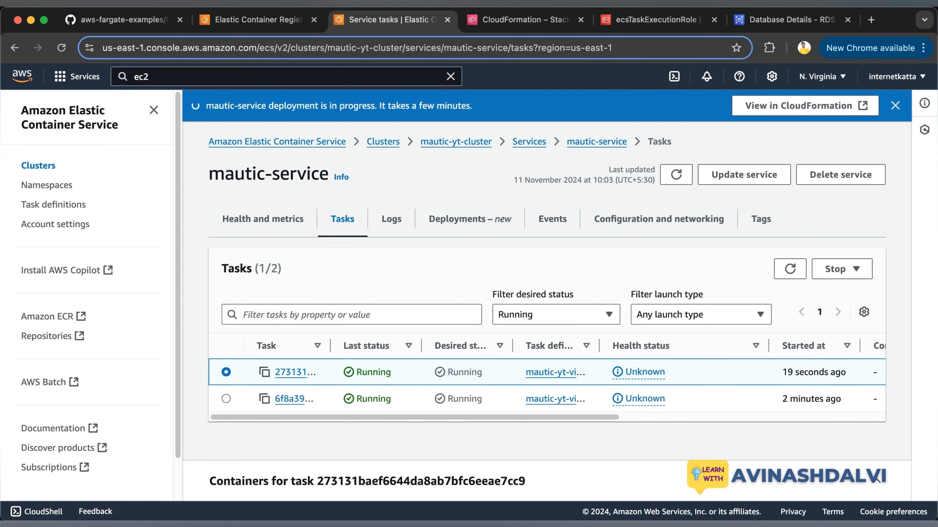
# Widen the Task and Last status columns of the service's task list and examine both tasks' details
pyautogui.moveTo(331, 346); pyautogui.dragTo(510, 346)
pyautogui.moveTo(601, 345); pyautogui.dragTo(700, 346)
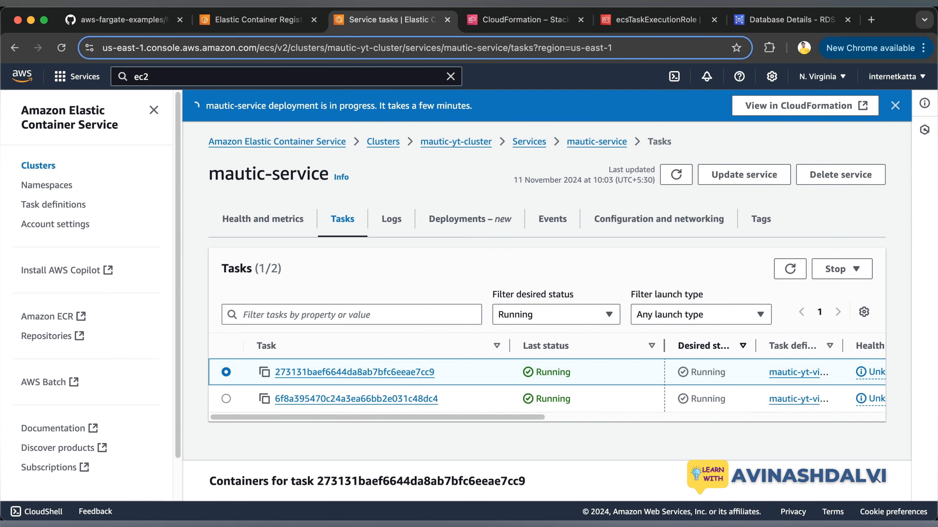
pyautogui.hscroll(5, 546, 384)
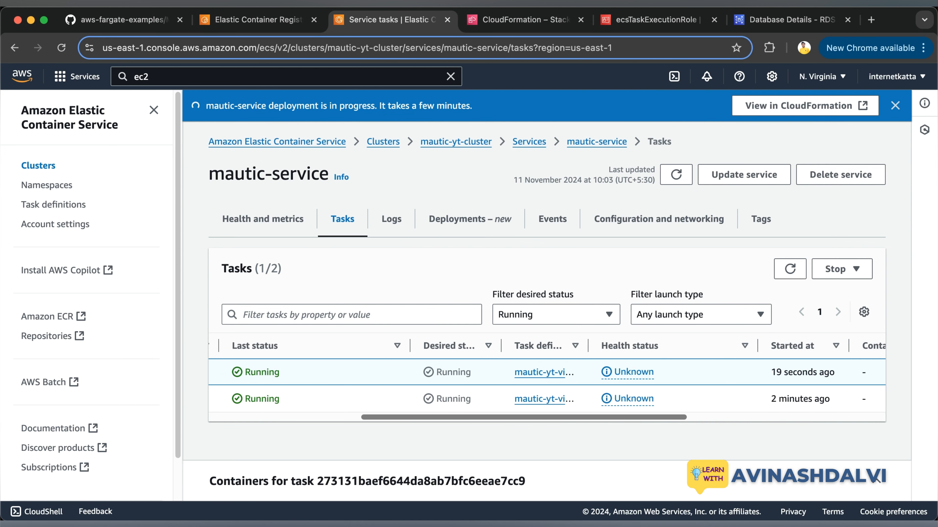
pyautogui.hscroll(-5, 546, 384)
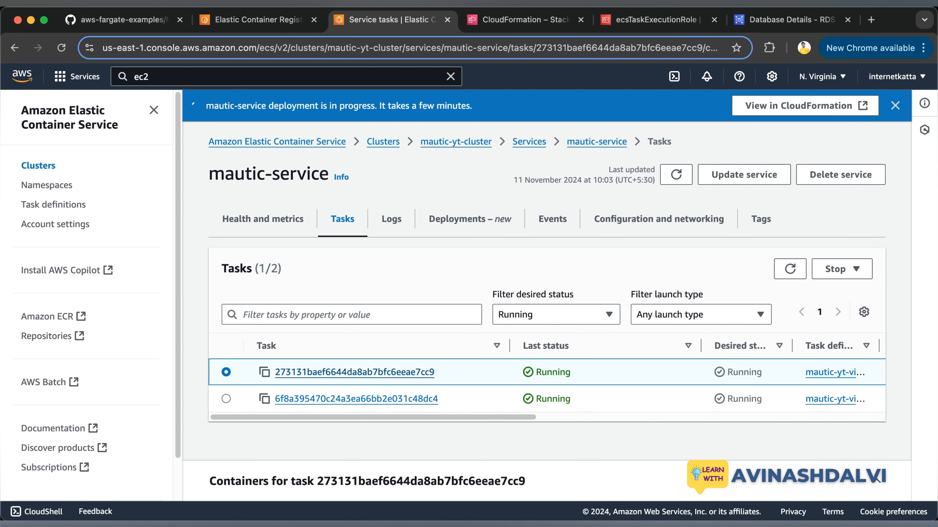
# Open the most recently started task's public IP address and continue past the Mautic installer's environment check
pyautogui.scroll(-5, 866, 479)
pyautogui.scroll(-3, 807, 353)
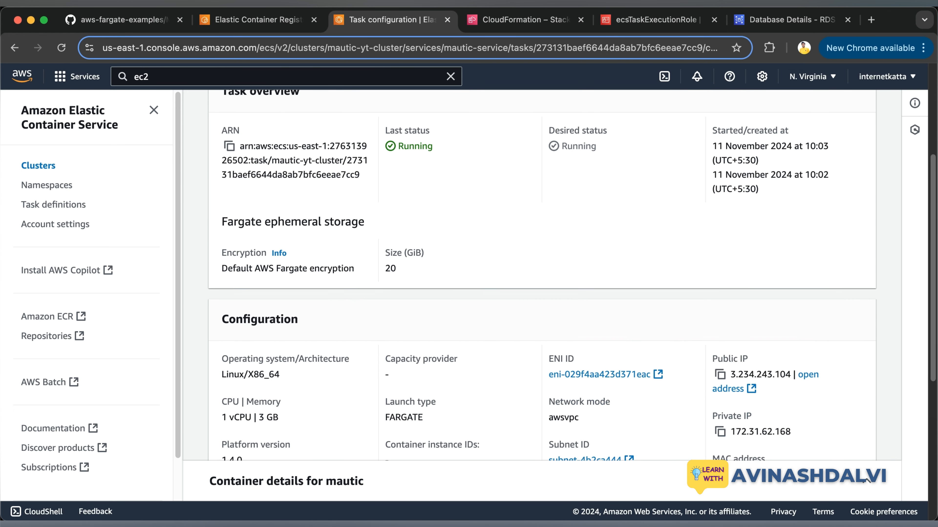
pyautogui.click(807, 352)
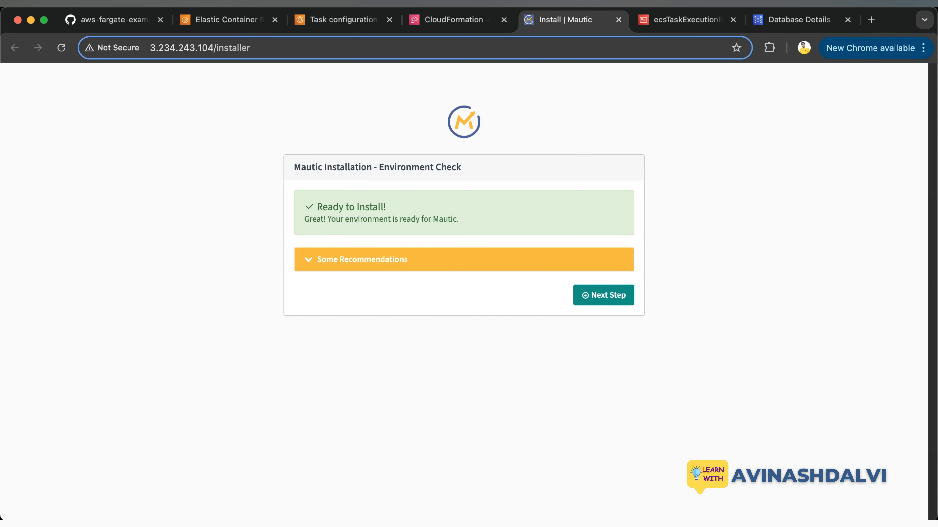
pyautogui.click(603, 296)
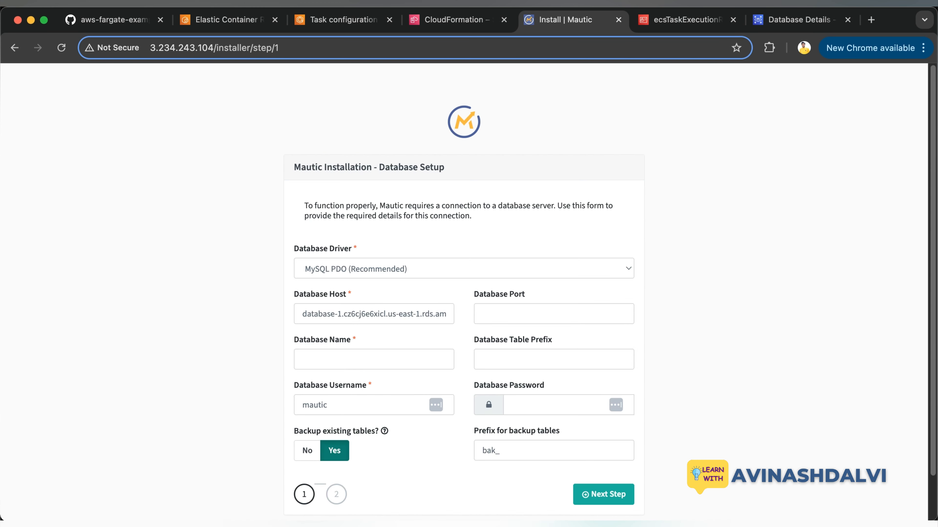
# Set the installer's database port to 3306 and the database name to mautic
pyautogui.click(554, 314)
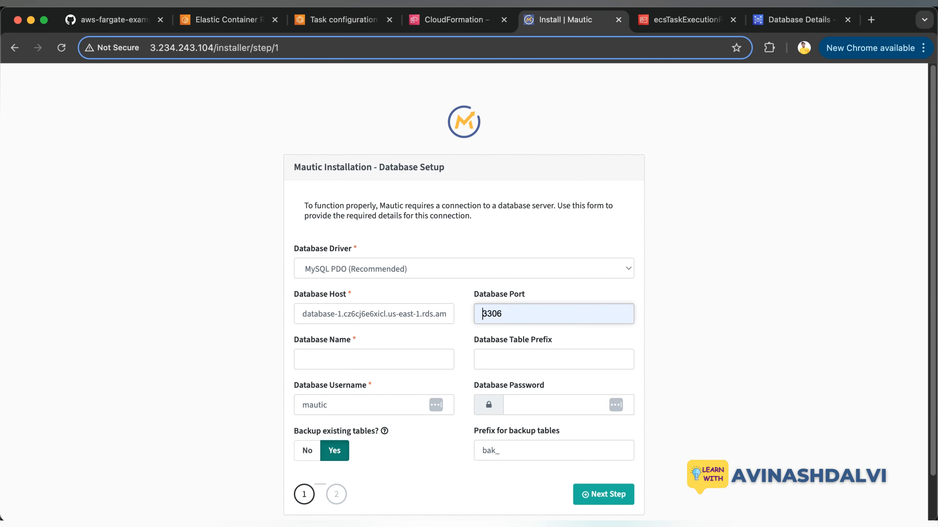
pyautogui.click(546, 340)
pyautogui.press('Tab')
pyautogui.press('Down')
pyautogui.press('Return')
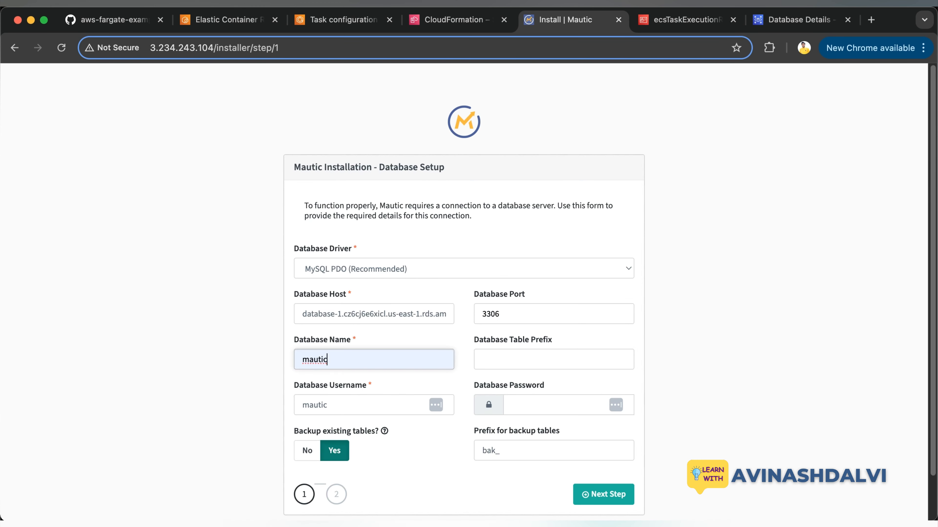
pyautogui.press('Tab')
# Enter the database password in the Mautic database setup form
pyautogui.click(554, 405)
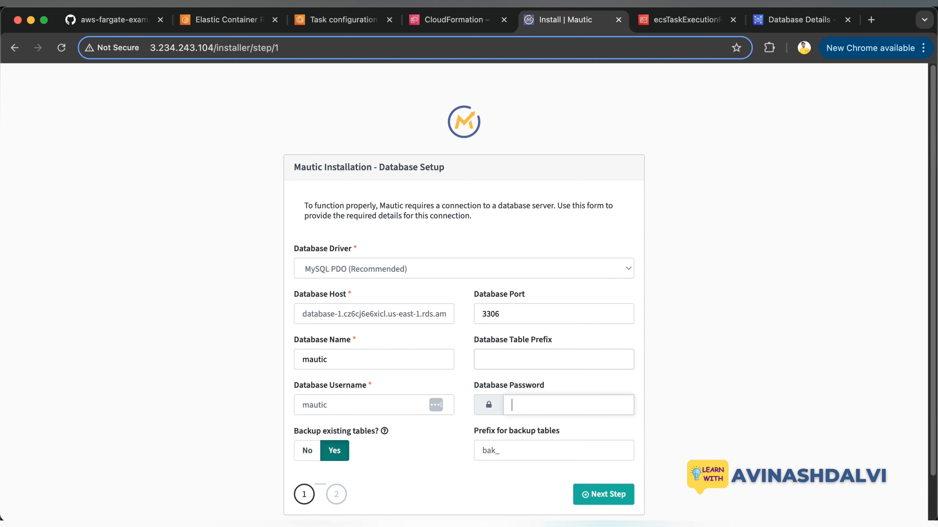
pyautogui.write('•••')
pyautogui.press('BackSpace')
pyautogui.press('BackSpace')
pyautogui.press('BackSpace')
pyautogui.write('••••••••••••••••')
# Turn off the backup of existing tables and submit the database setup
pyautogui.scroll(-2, 464, 295)
pyautogui.click(307, 403)
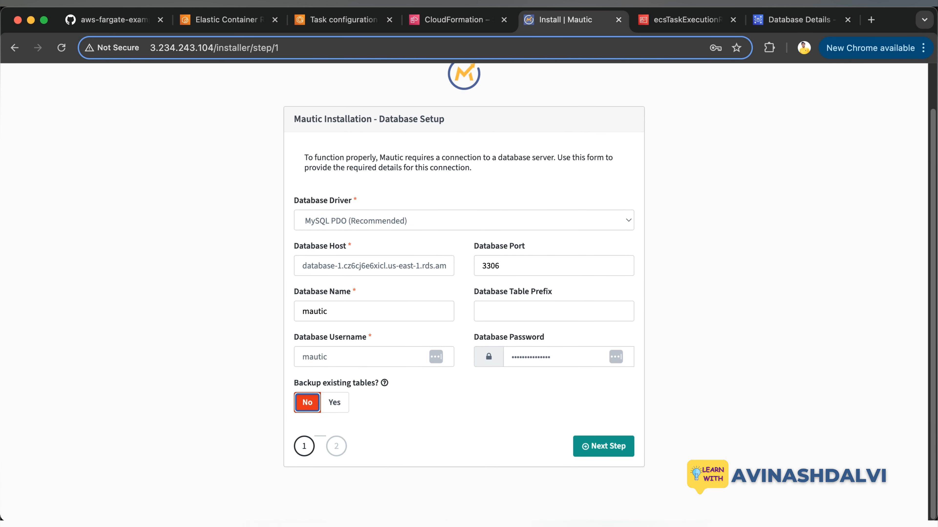
pyautogui.click(603, 446)
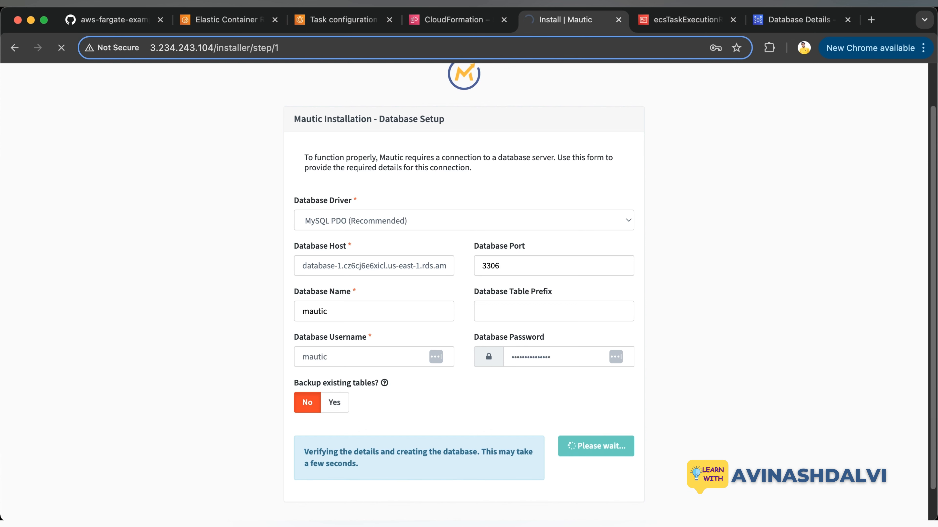